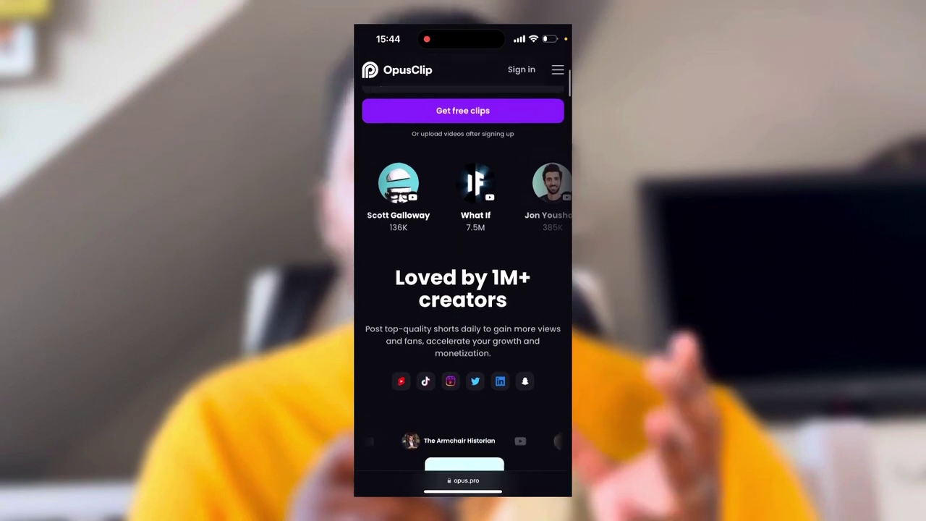
- Scroll the mobile page past AI Co-Pilot and AI Emoji & Keyword to the Filler word removal and Zoom link cards
scroll(464, 289, "down", 5)
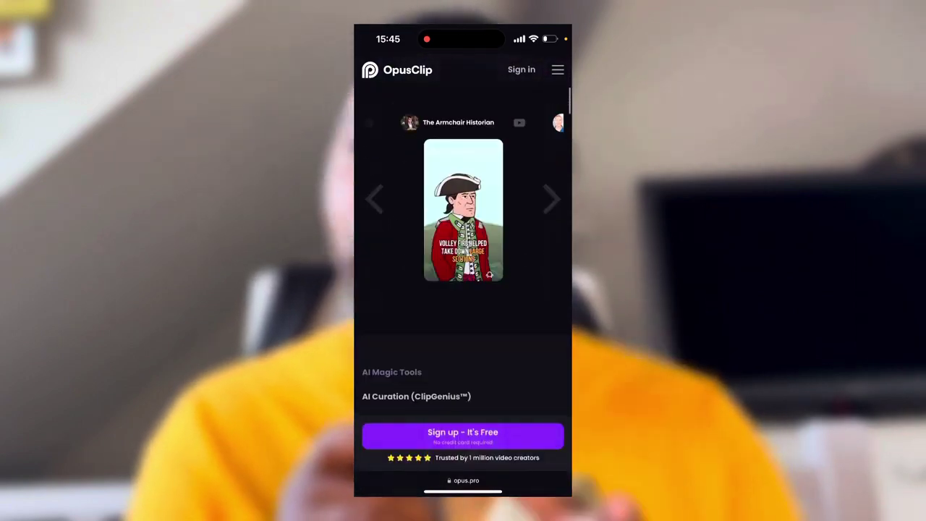
scroll(463, 289, "down", 2)
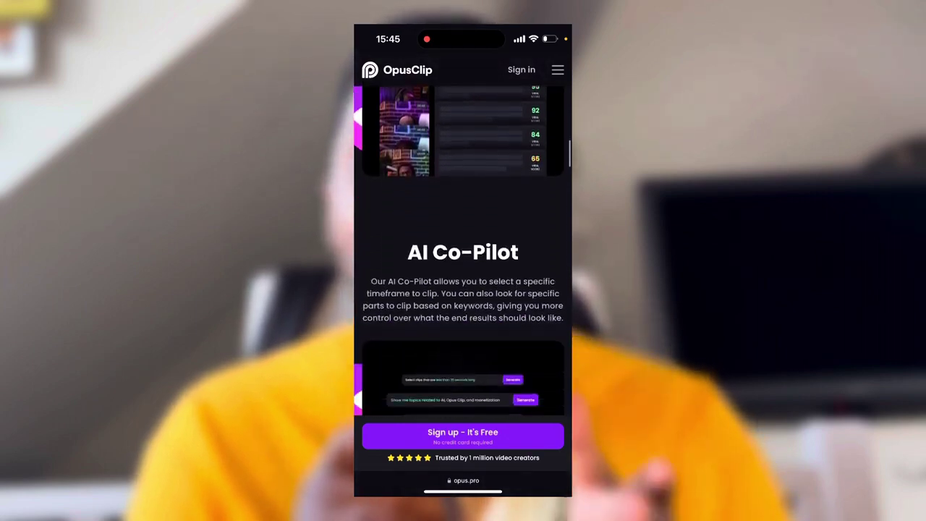
scroll(463, 290, "down", 4)
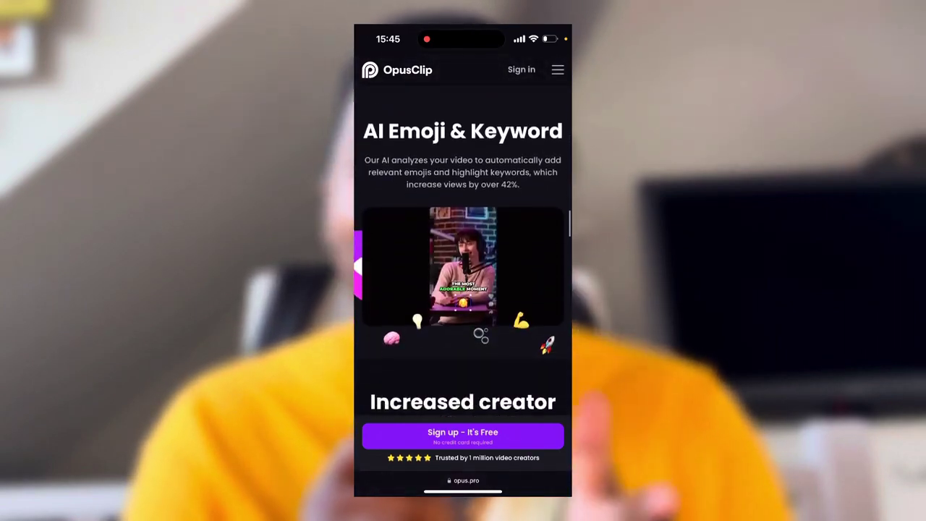
scroll(463, 289, "down", 8)
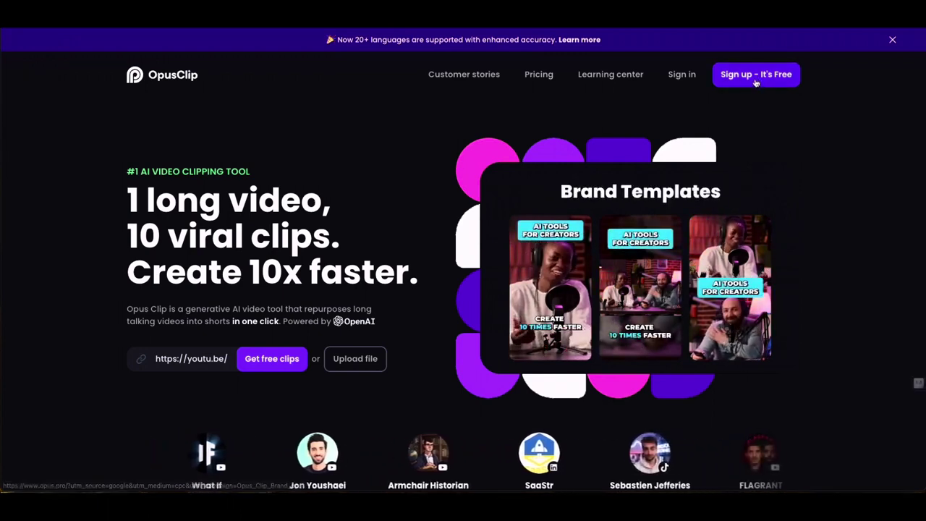
- Sign up for a free account to reach the signed-in OpusClip workspace
left_click(756, 78)
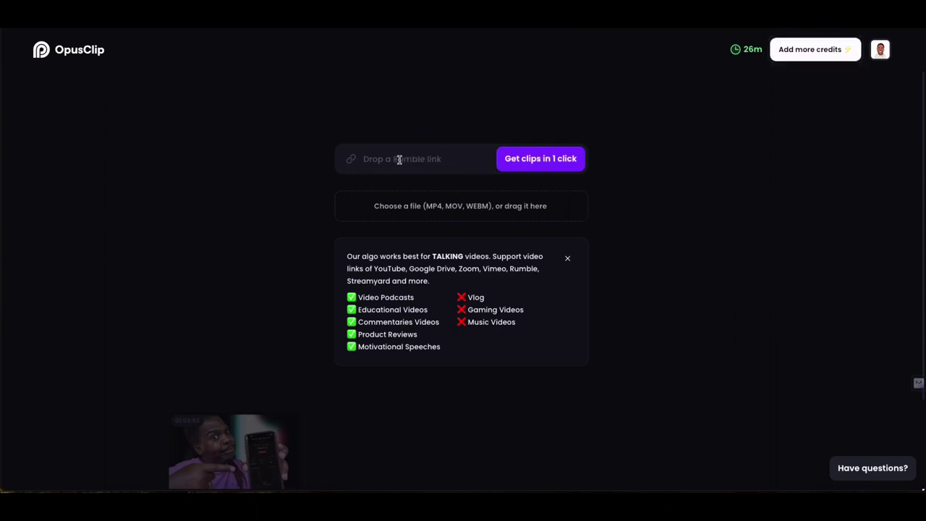
- Paste the YouTube video link into the link field so its 1:03:52 video loads
left_click(399, 159)
left_click(434, 162)
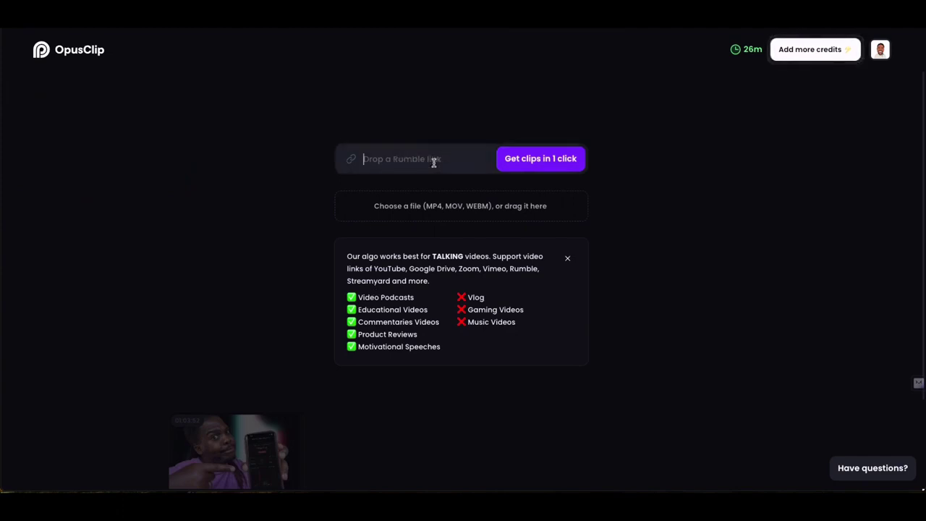
type("https://youtu.be/s40fCwCpg6")
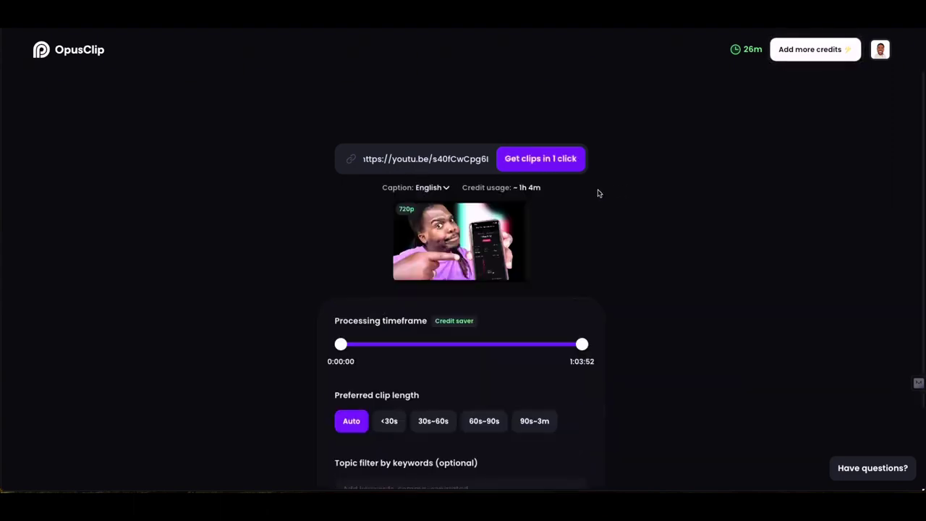
scroll(576, 201, "down", 1)
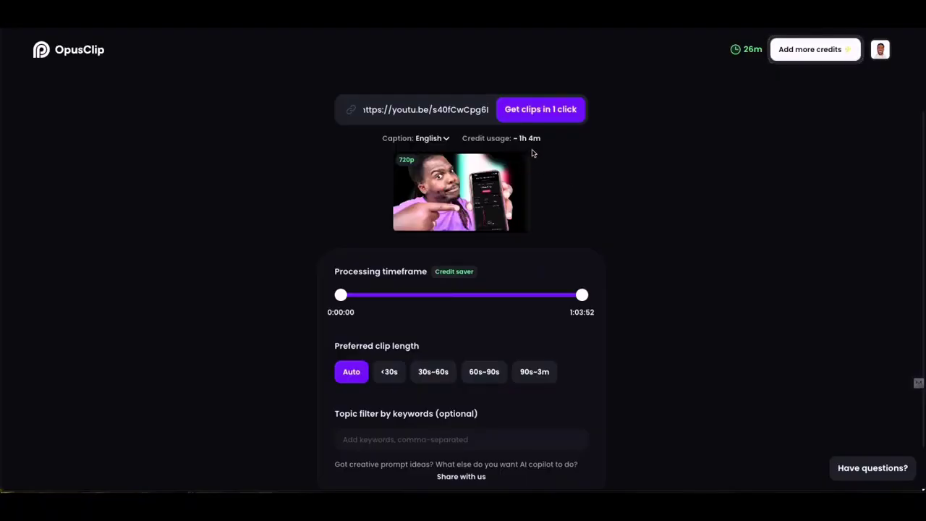
left_click_drag(518, 139, 548, 141)
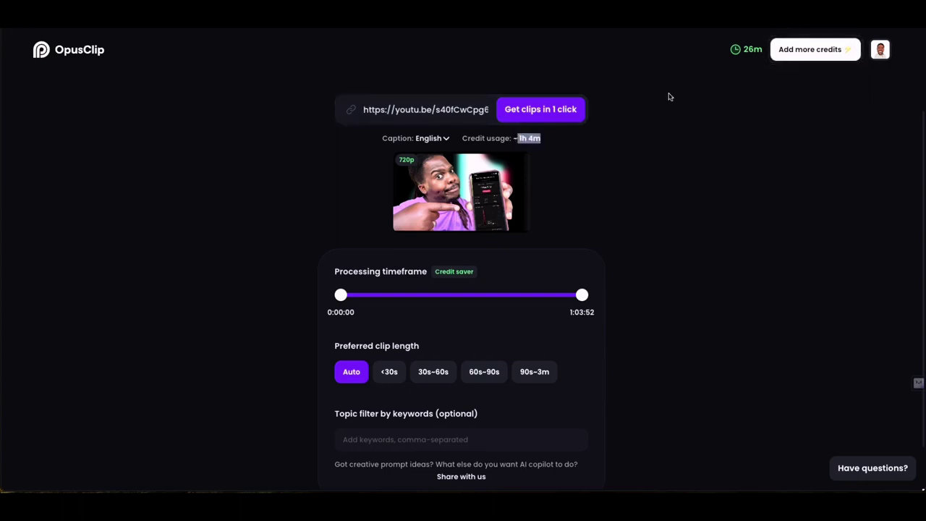
mouse_move(751, 49)
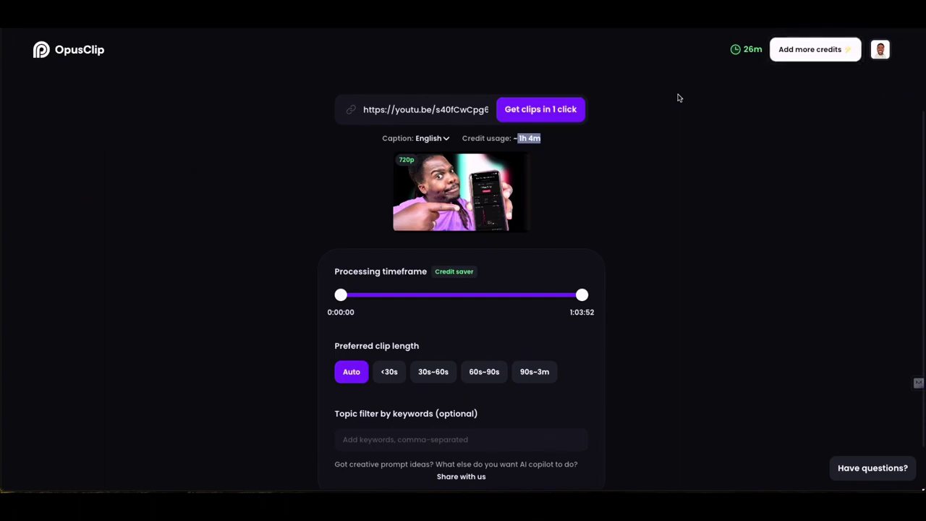
scroll(546, 271, "down", 1)
scroll(545, 271, "up", 2)
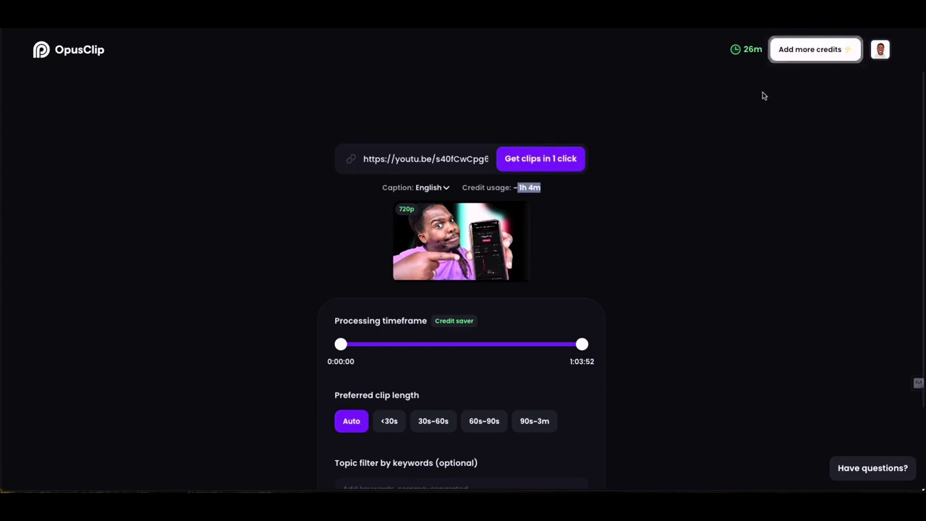
scroll(631, 234, "down", 1)
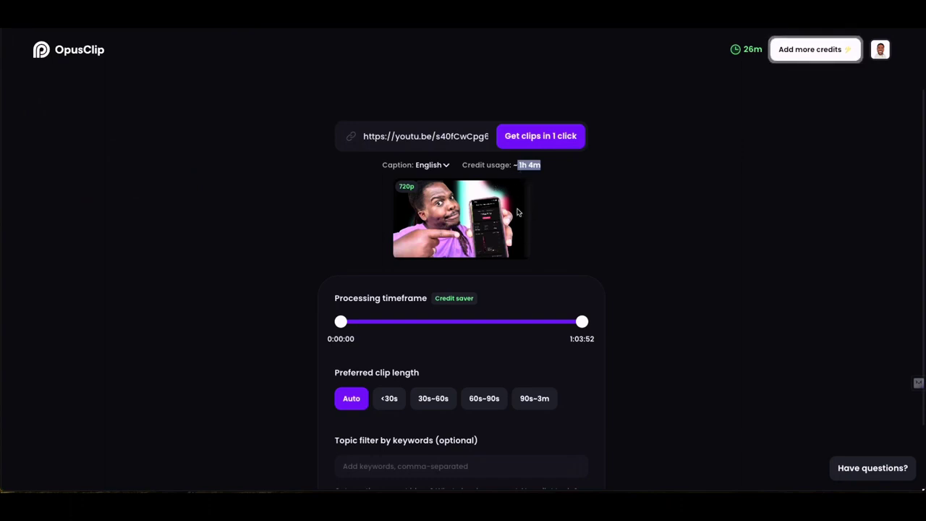
scroll(549, 217, "down", 1)
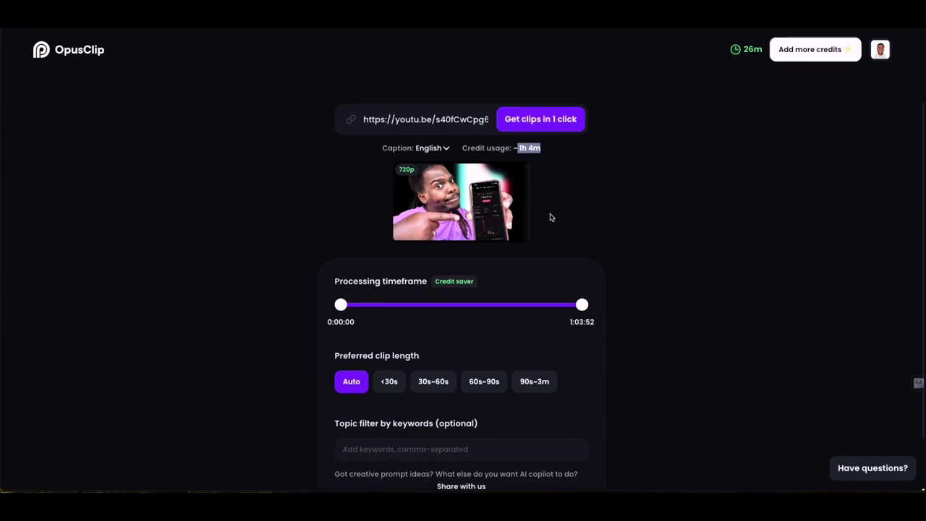
scroll(552, 216, "down", 1)
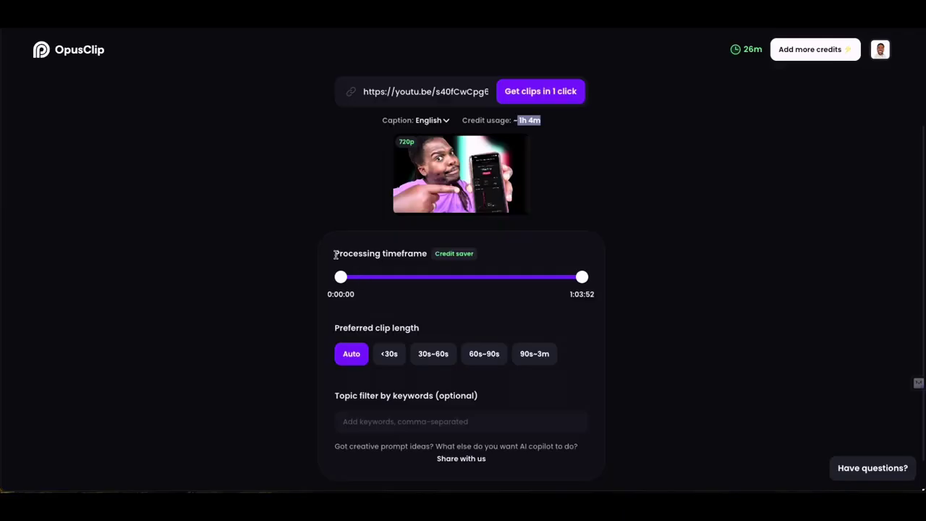
- Try out the timeframe slider handles, leaving the start at 0:00:00 and the end at 1:03:44
left_click_drag(335, 255, 427, 254)
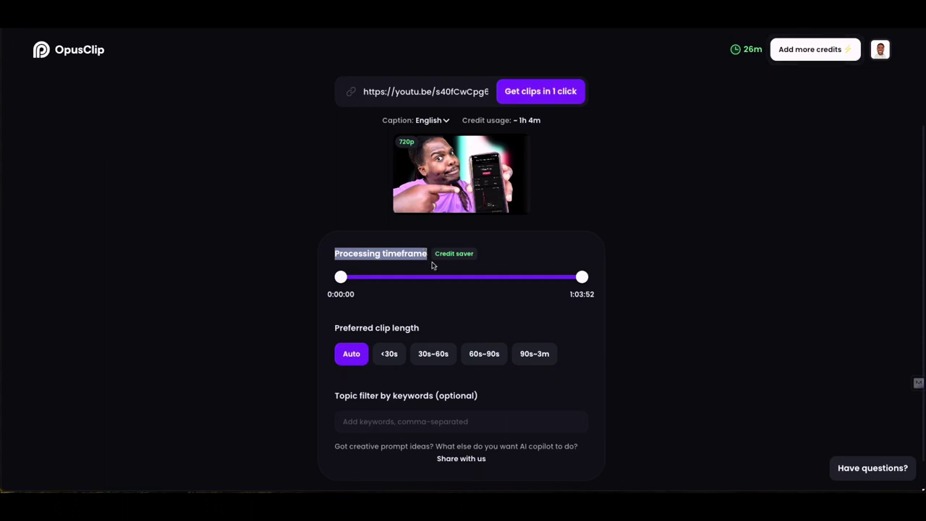
left_click(440, 266)
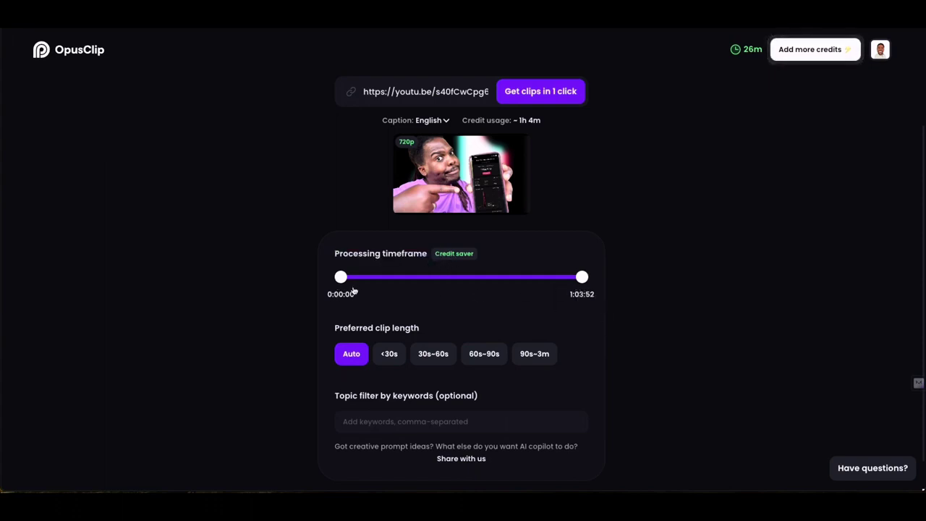
left_click_drag(343, 281, 358, 285)
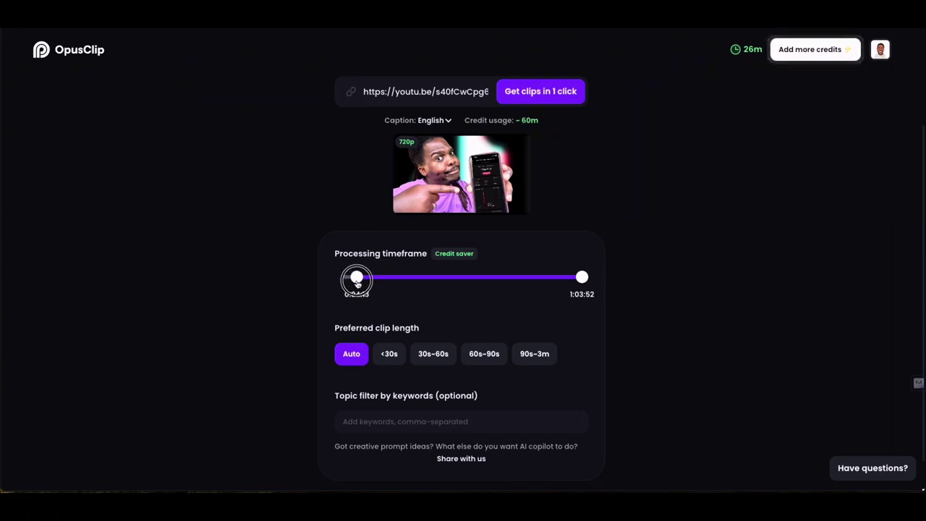
mouse_move(357, 283)
left_mouse_down()
mouse_move(347, 284)
mouse_move(355, 284)
left_mouse_up()
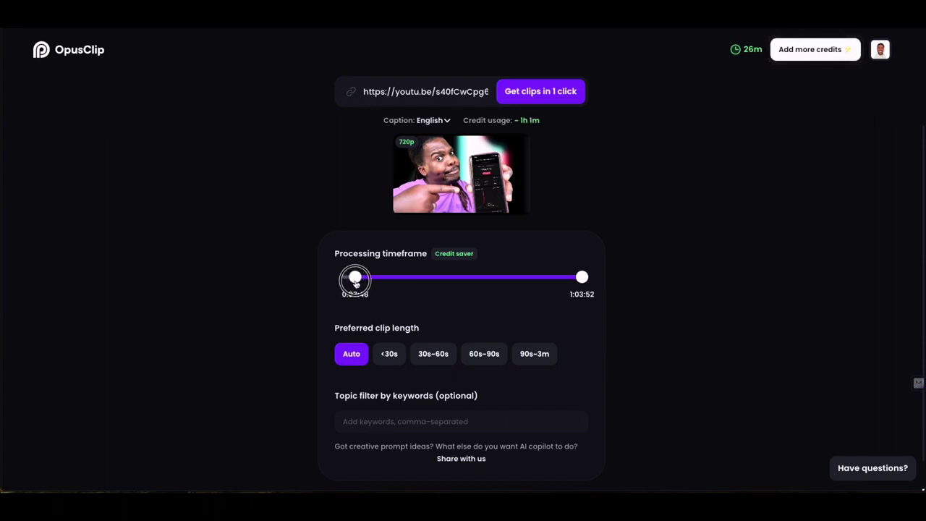
left_click_drag(355, 284, 325, 277)
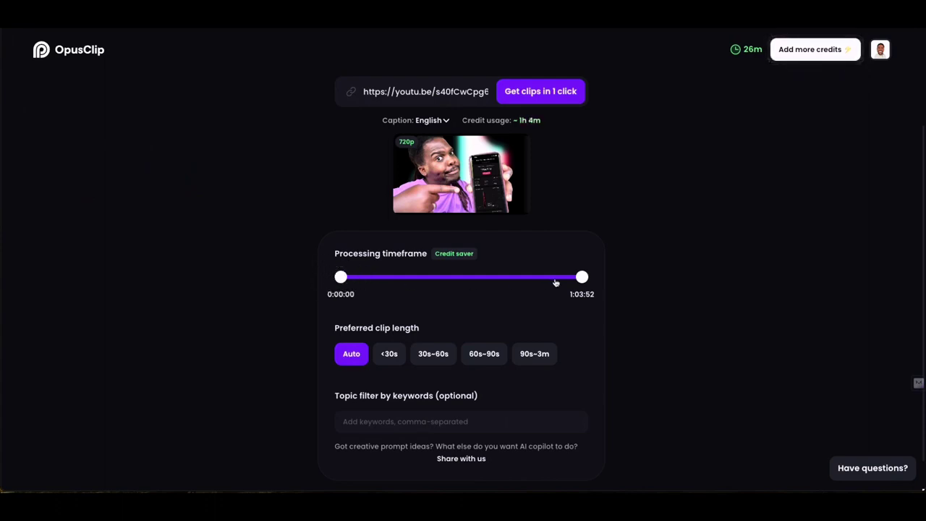
left_click_drag(583, 280, 570, 283)
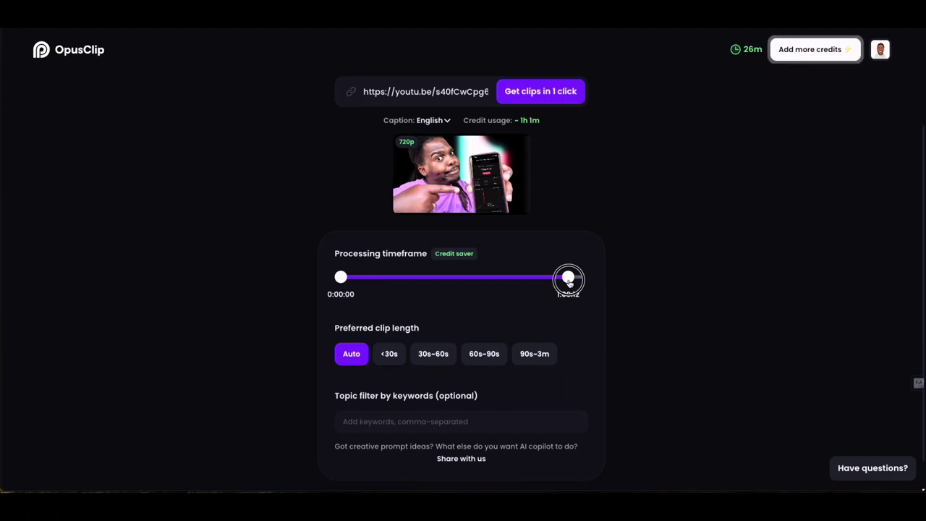
left_click_drag(569, 283, 580, 282)
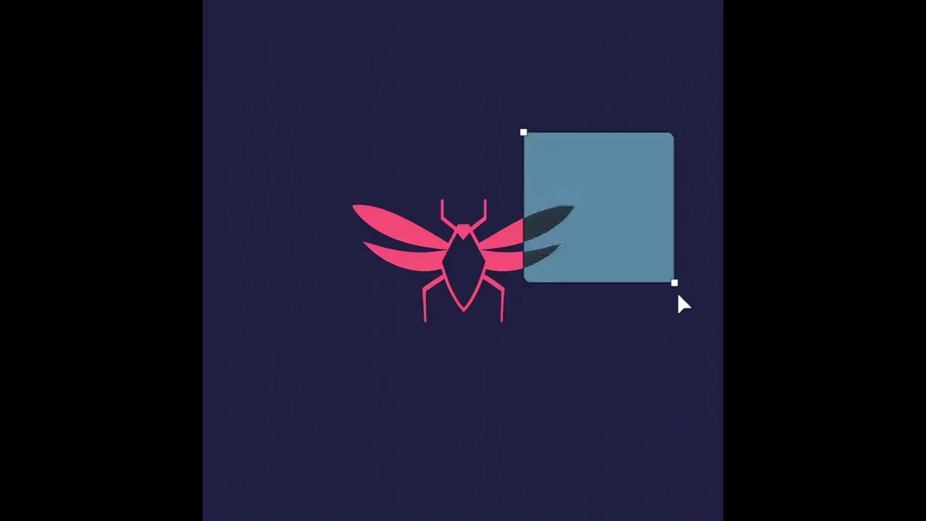
left_click_drag(677, 293, 405, 202)
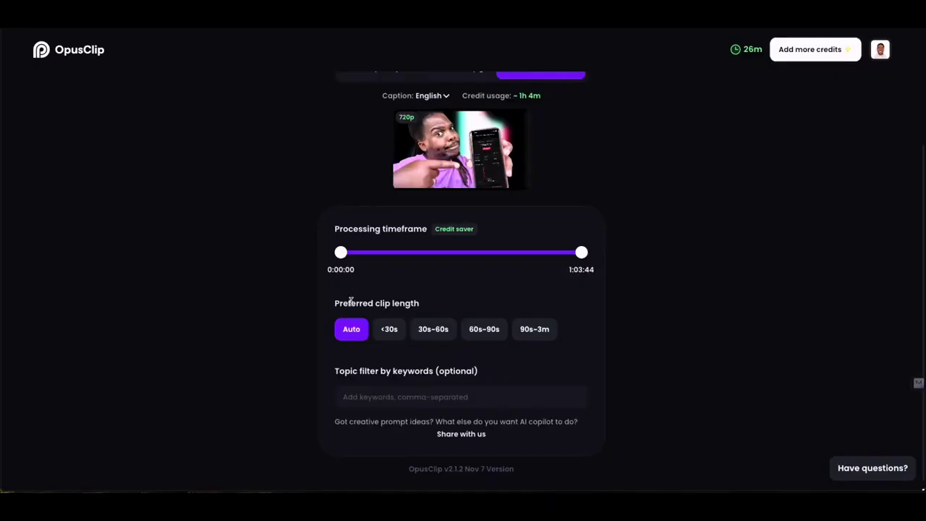
left_click_drag(338, 303, 464, 304)
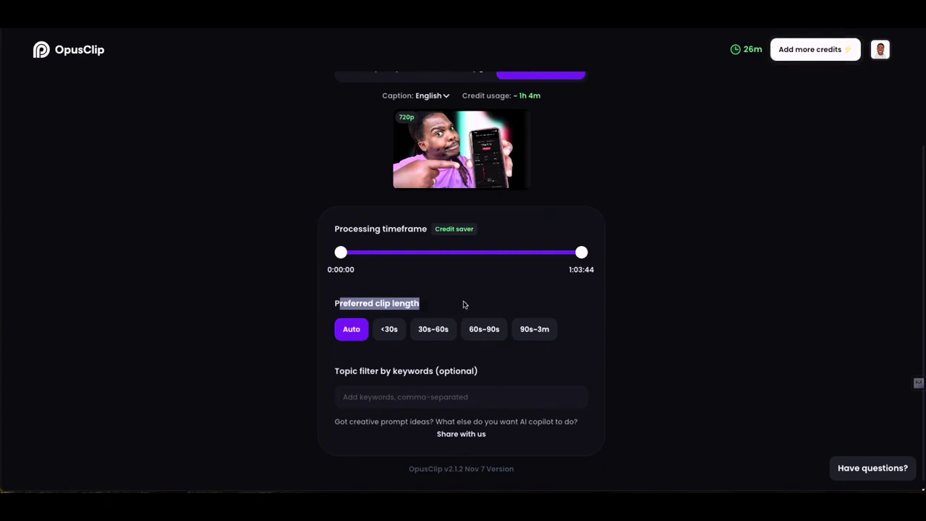
- Toggle each preferred clip length on and off, finishing with only <30s selected
left_click(461, 304)
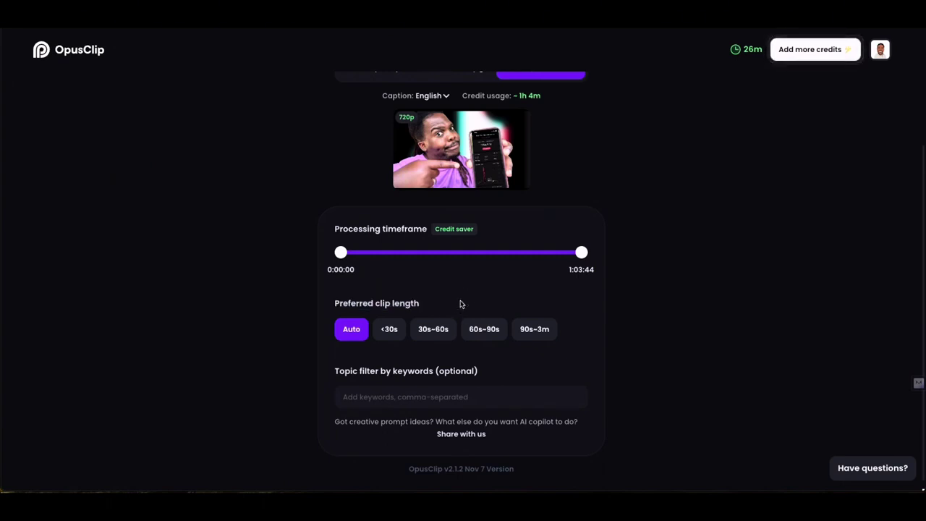
left_click(388, 334)
left_click(432, 330)
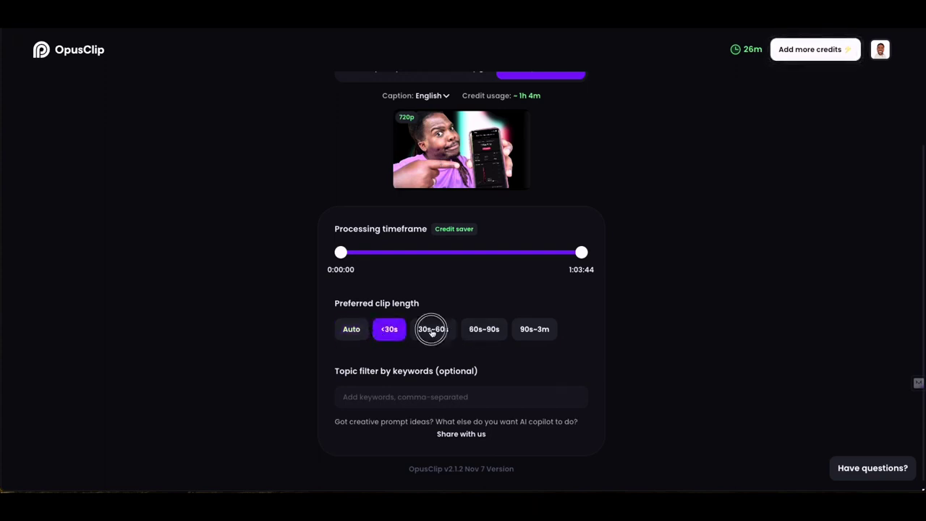
left_click(487, 332)
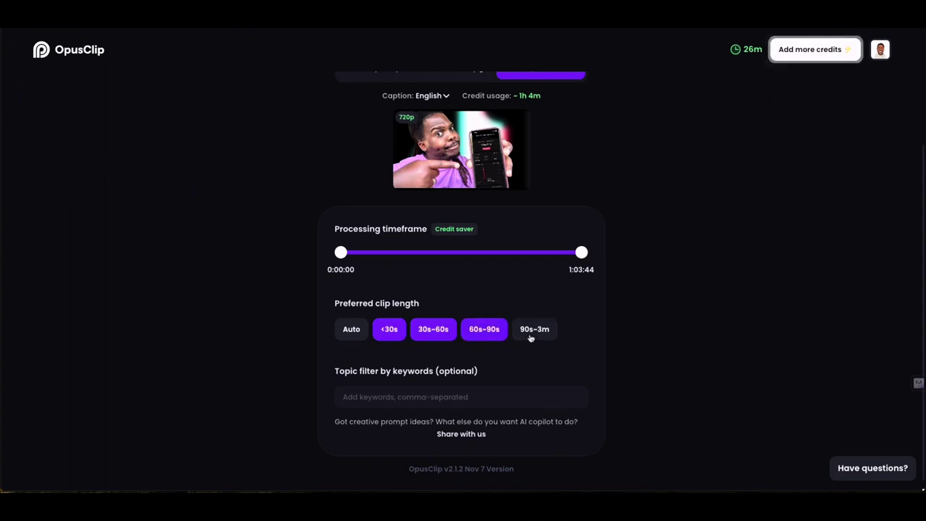
left_click(530, 338)
left_click(391, 335)
left_click(435, 332)
left_click(484, 334)
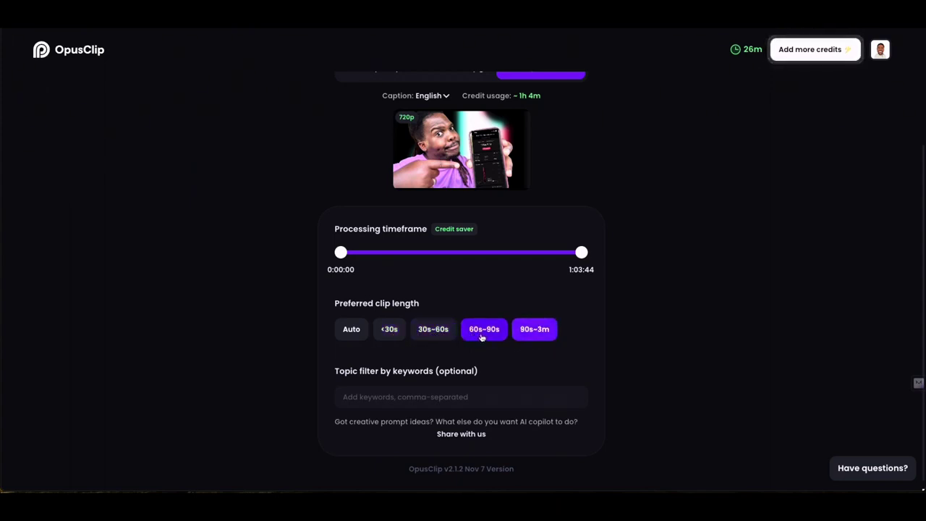
left_click(529, 333)
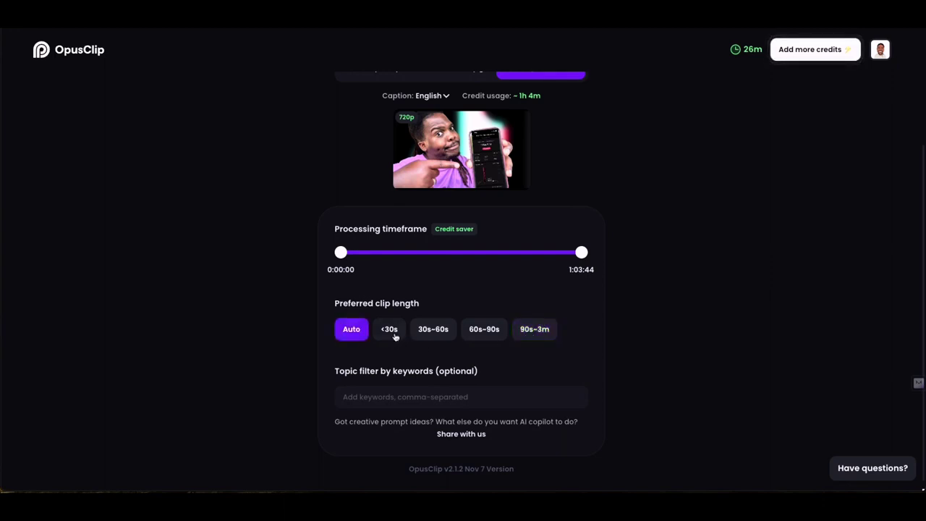
left_click(394, 336)
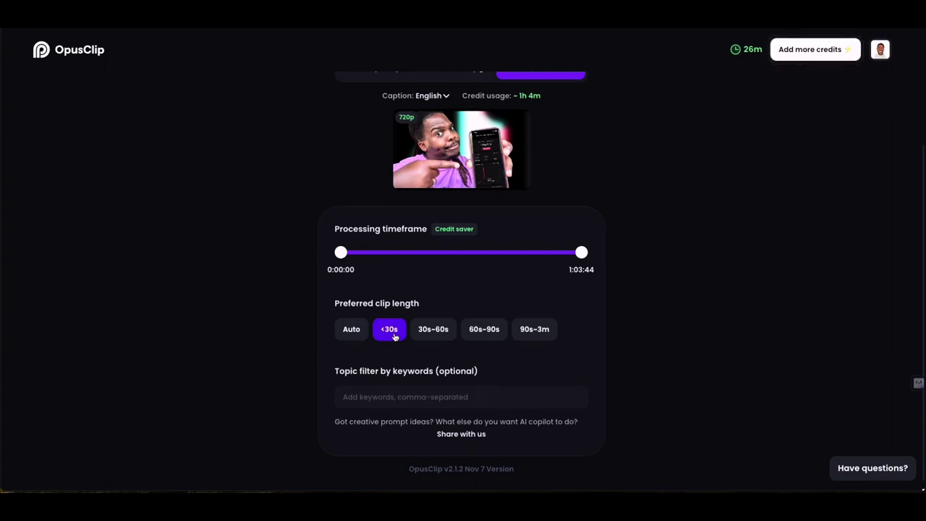
- Click into the topic filter keywords field, then toggle 60s-90s on and off again
scroll(394, 336, "down", 1)
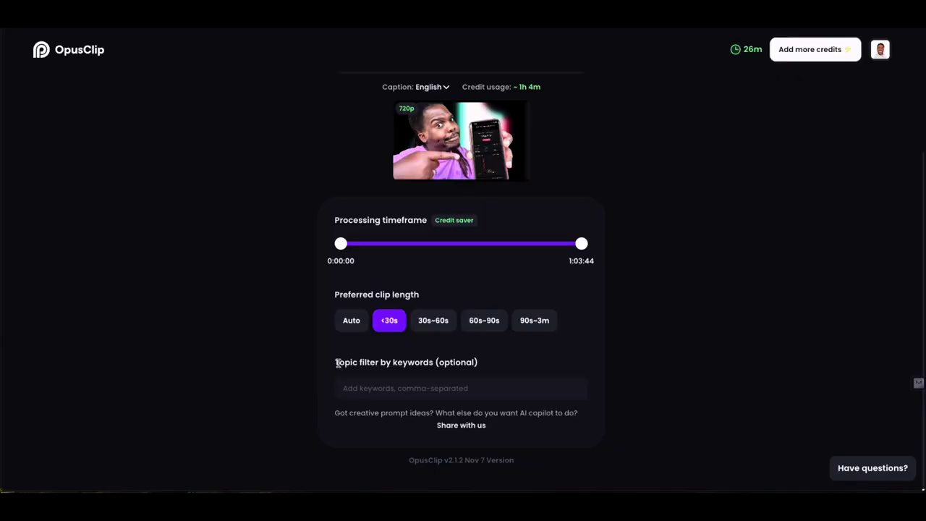
left_click_drag(338, 362, 478, 363)
left_click(500, 368)
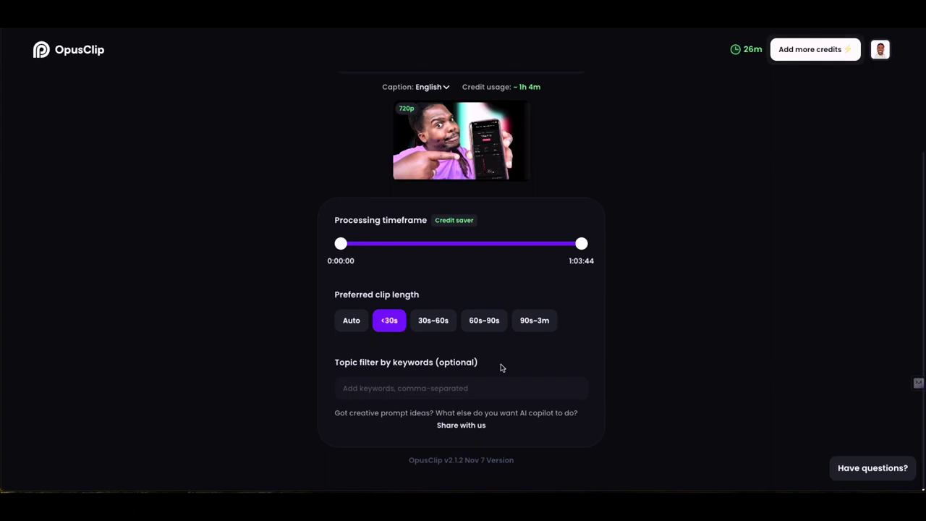
left_click(432, 389)
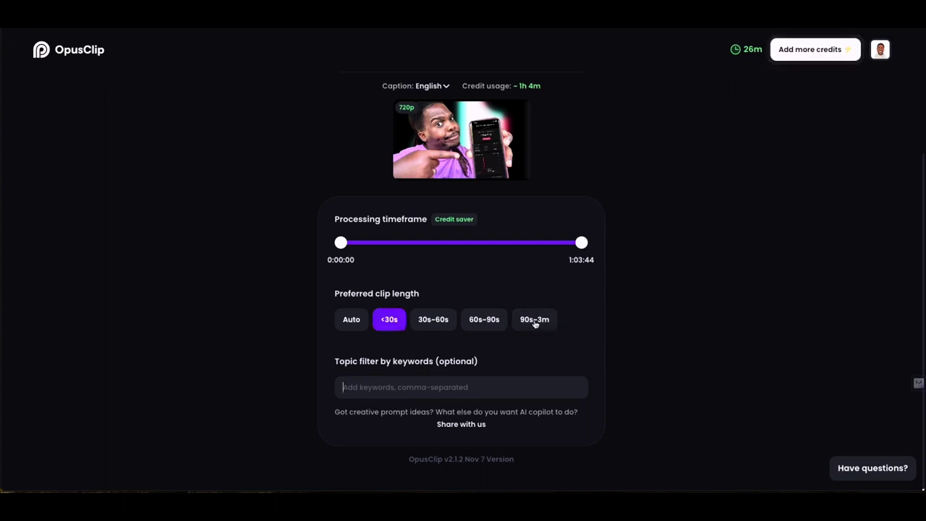
left_click(483, 326)
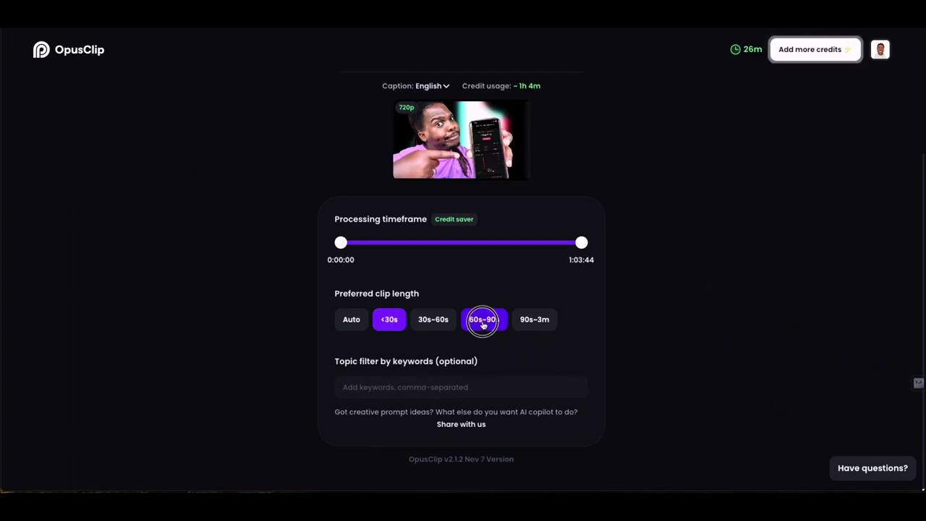
left_click(482, 323)
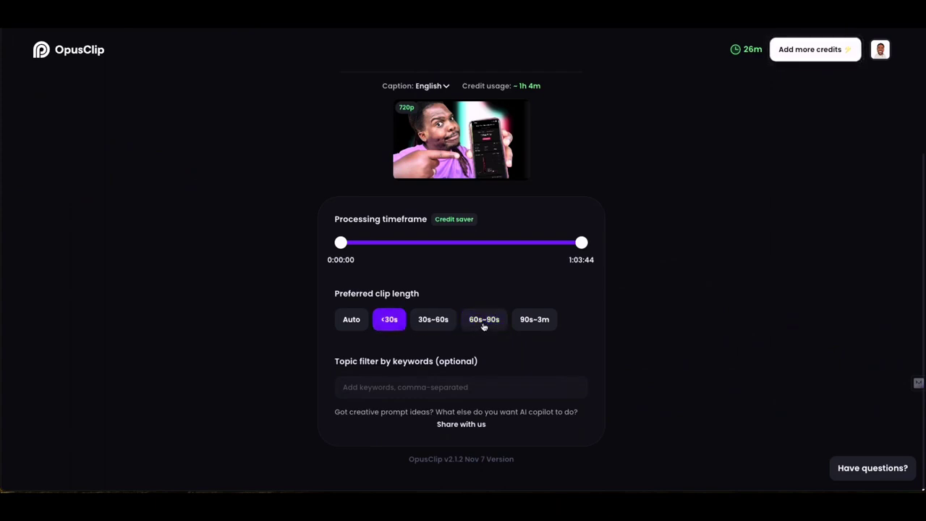
- Add 60s-90s as a preferred clip length alongside <30s
scroll(480, 332, "up", 2)
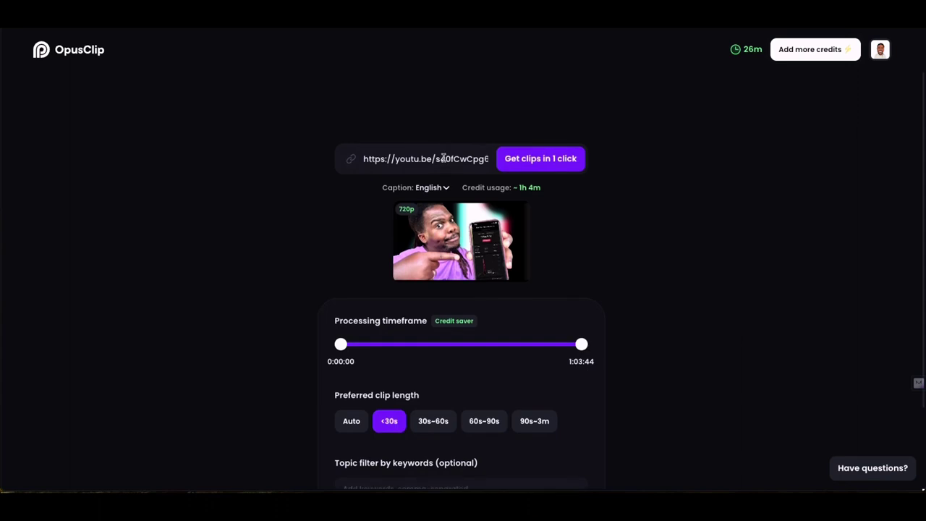
scroll(492, 241, "down", 2)
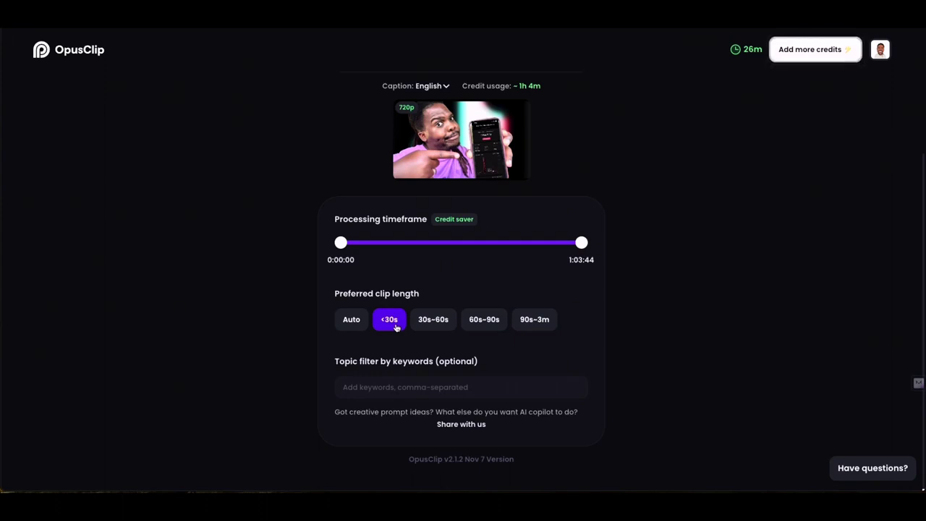
left_click(490, 331)
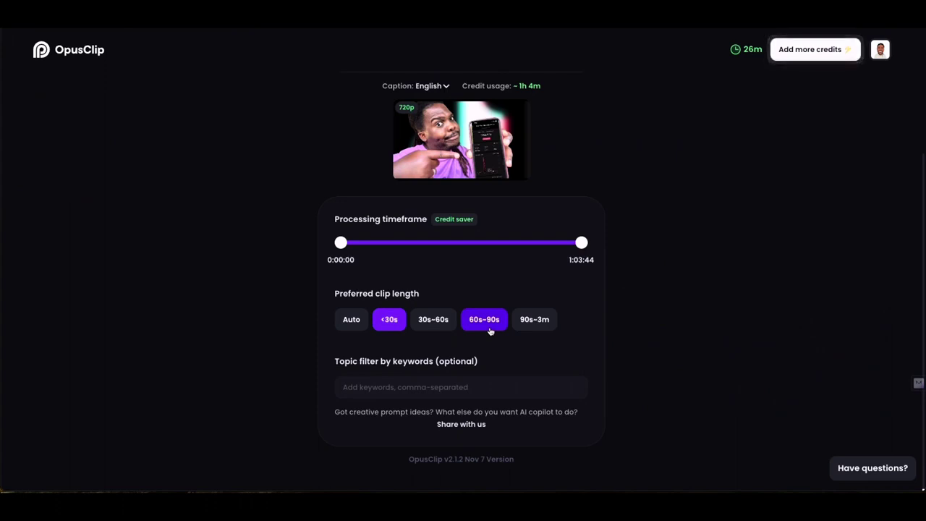
scroll(447, 331, "up", 2)
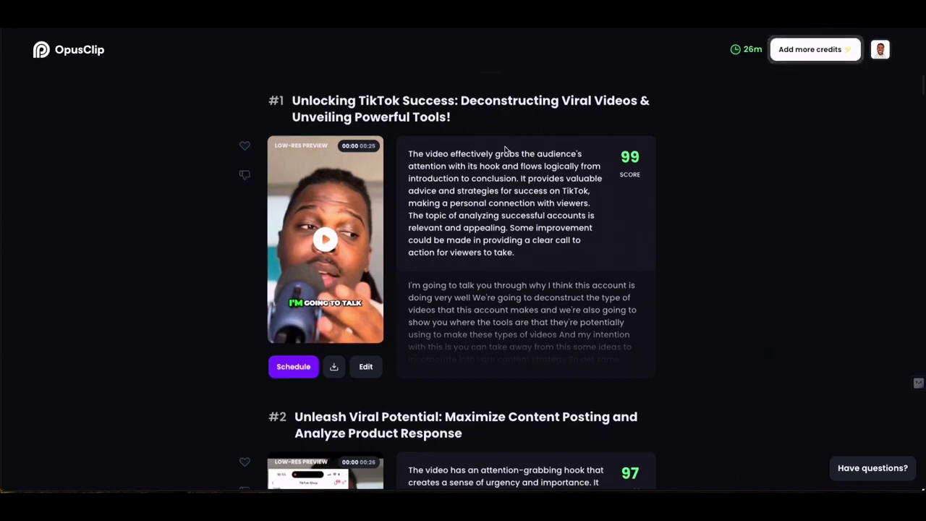
scroll(505, 150, "down", 20)
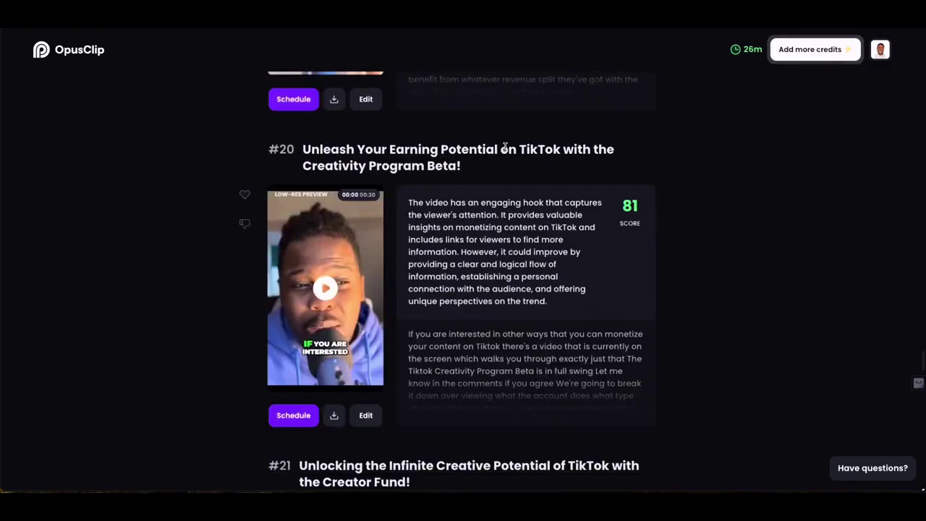
scroll(505, 149, "down", 8)
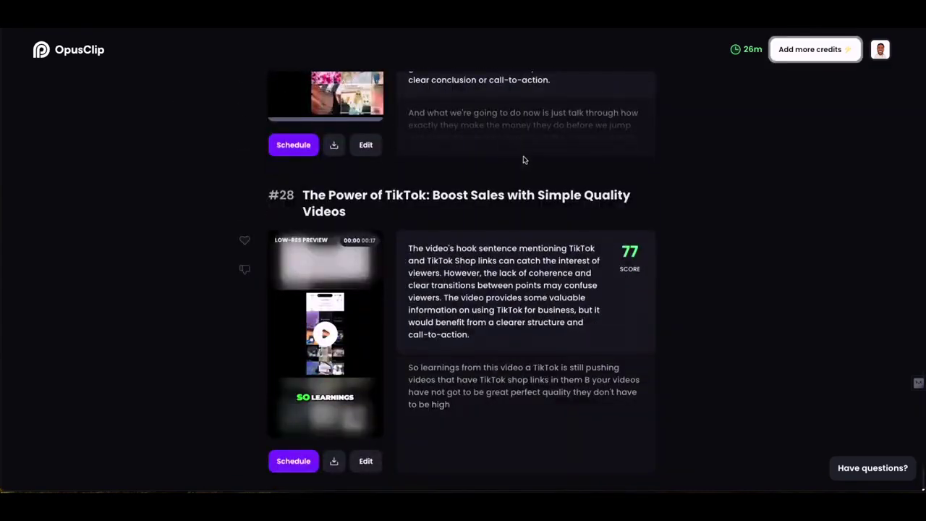
scroll(522, 159, "down", 20)
scroll(522, 157, "up", 20)
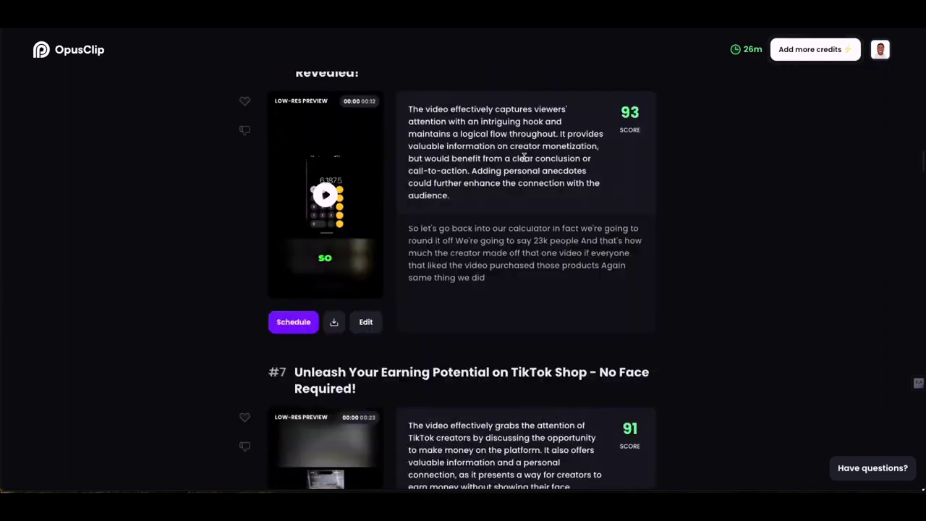
scroll(524, 155, "up", 20)
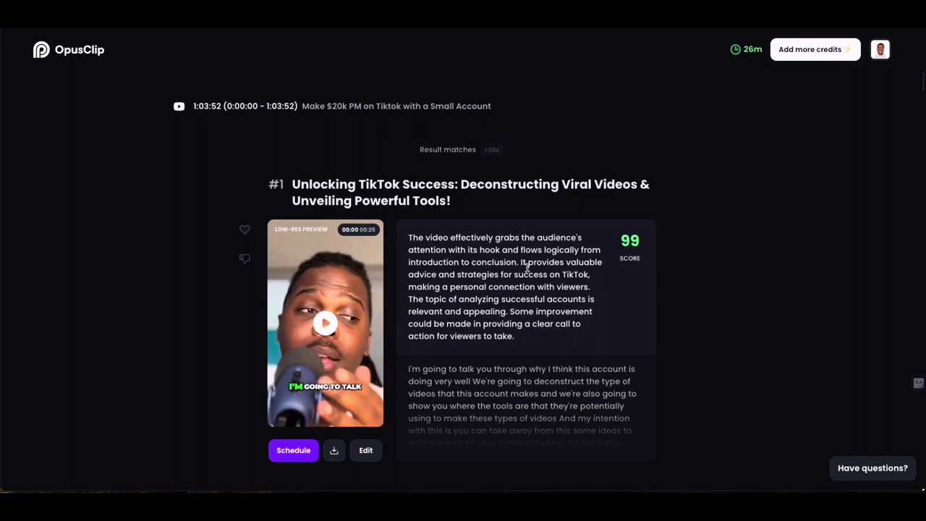
scroll(526, 267, "down", 1)
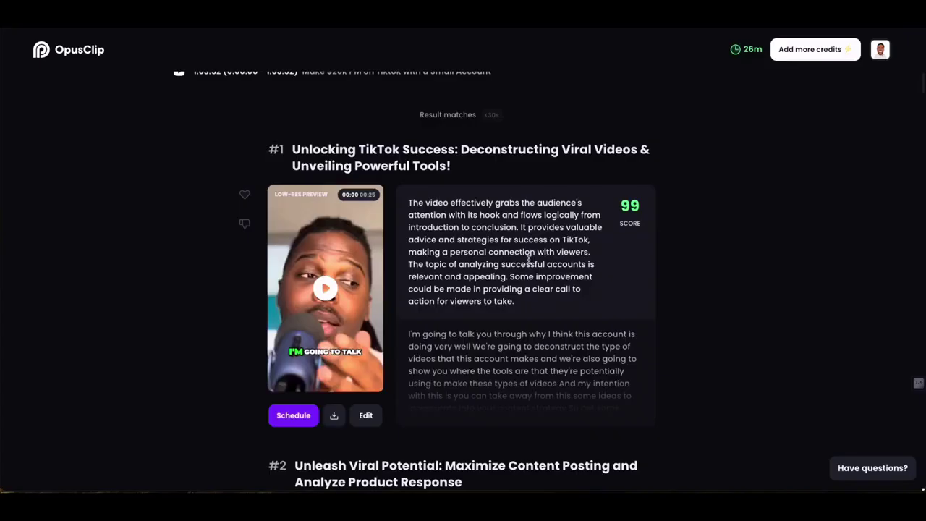
scroll(513, 258, "down", 1)
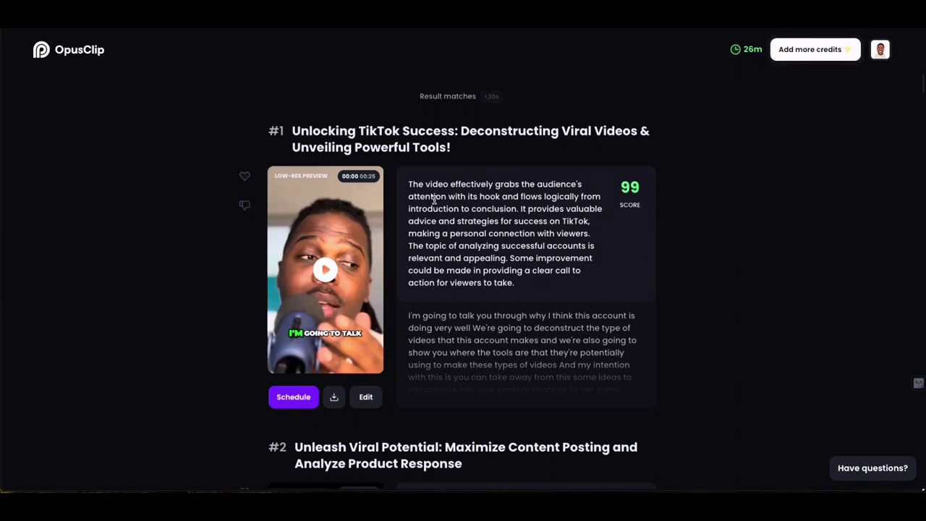
mouse_move(631, 190)
scroll(503, 235, "down", 1)
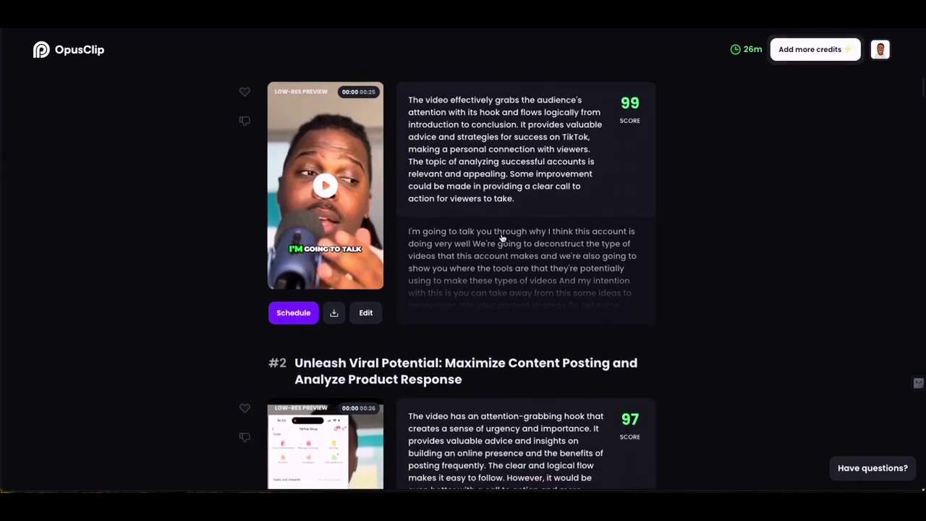
scroll(502, 238, "up", 1)
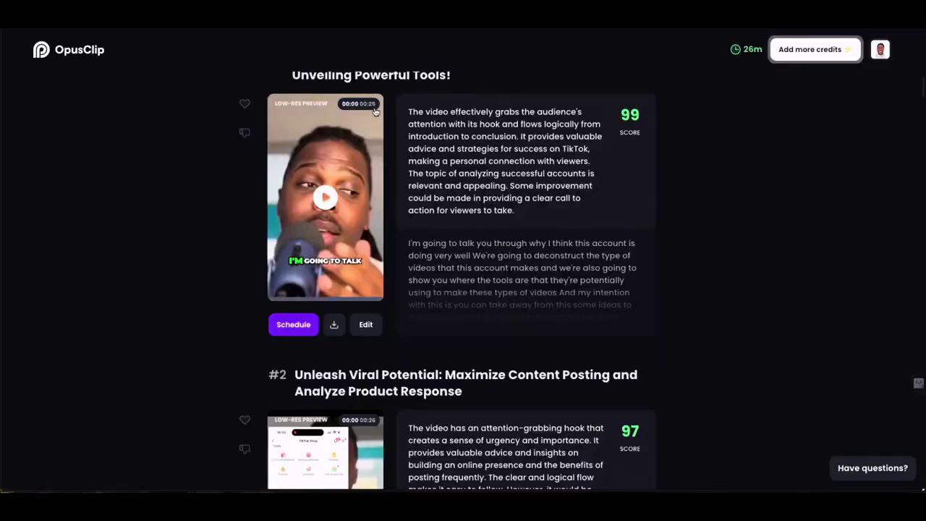
scroll(374, 130, "down", 3)
scroll(373, 154, "down", 3)
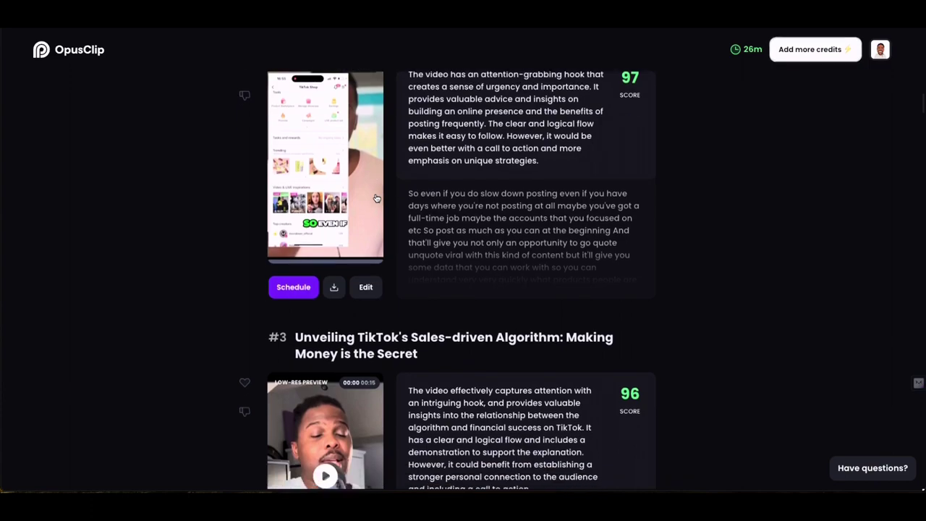
scroll(360, 253, "up", 4)
scroll(377, 257, "down", 5)
scroll(379, 256, "down", 2)
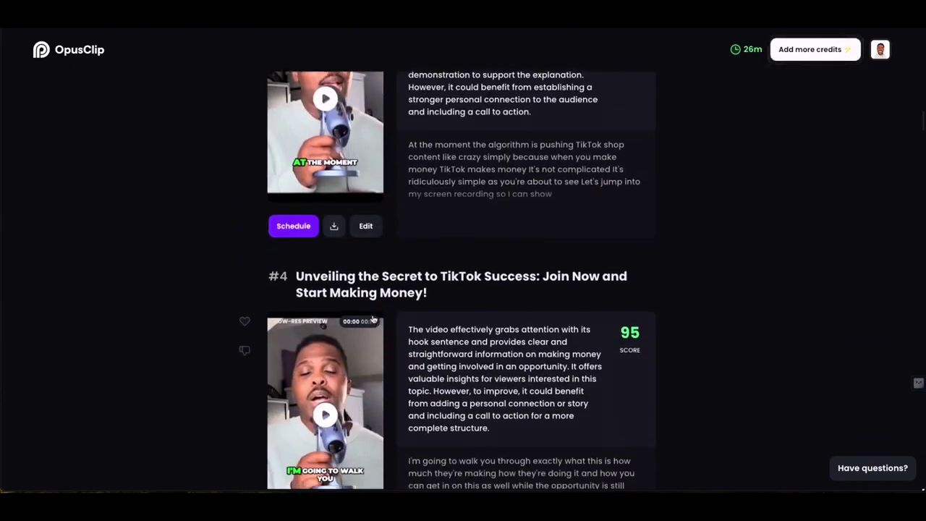
scroll(378, 298, "up", 10)
scroll(380, 299, "up", 1)
scroll(378, 301, "down", 1)
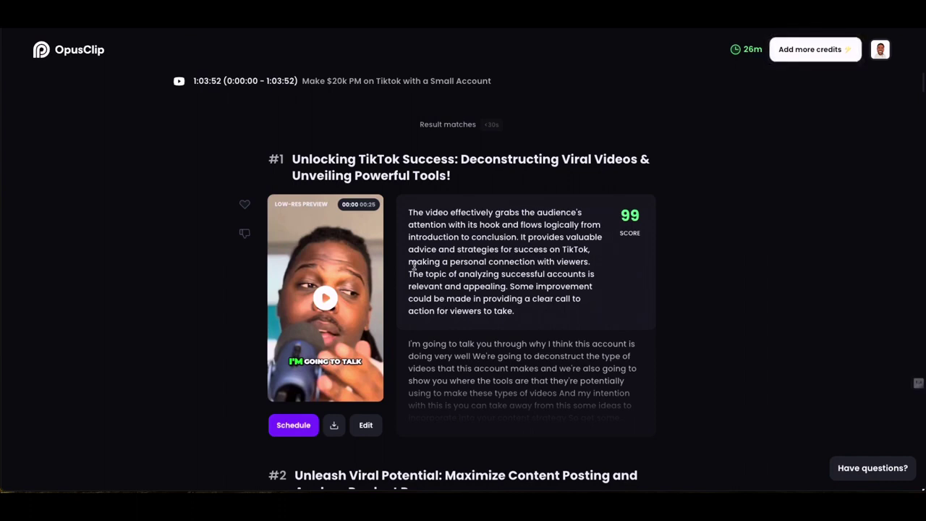
scroll(384, 268, "down", 5)
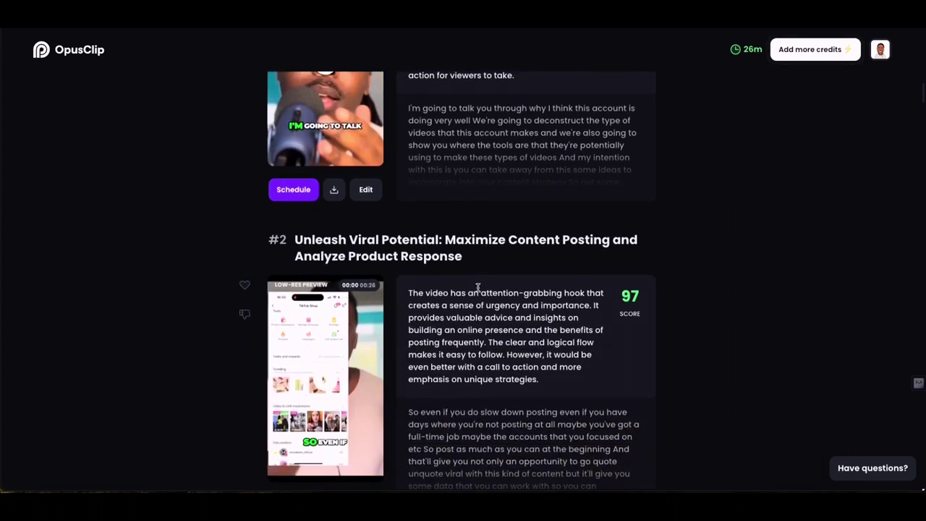
scroll(477, 288, "down", 1)
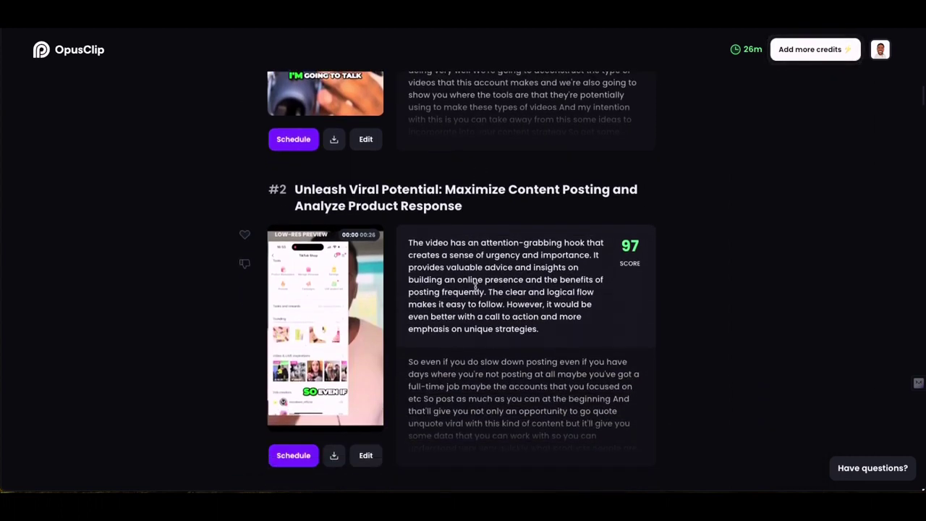
scroll(475, 287, "down", 1)
scroll(476, 285, "down", 1)
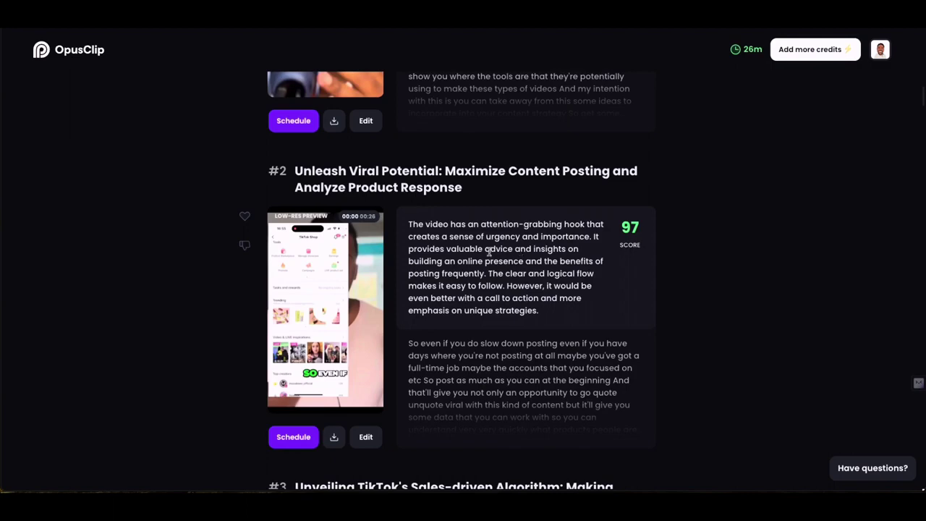
scroll(483, 260, "up", 5)
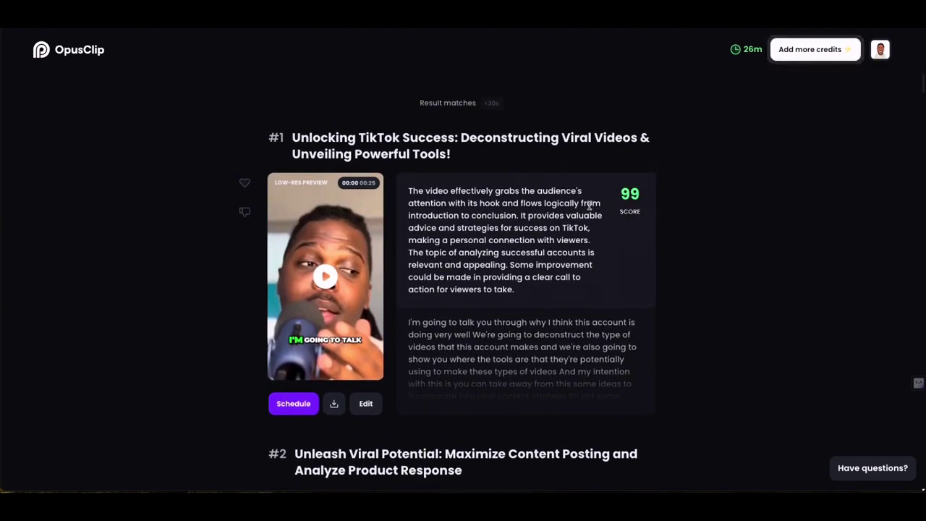
scroll(589, 206, "down", 12)
scroll(589, 207, "down", 20)
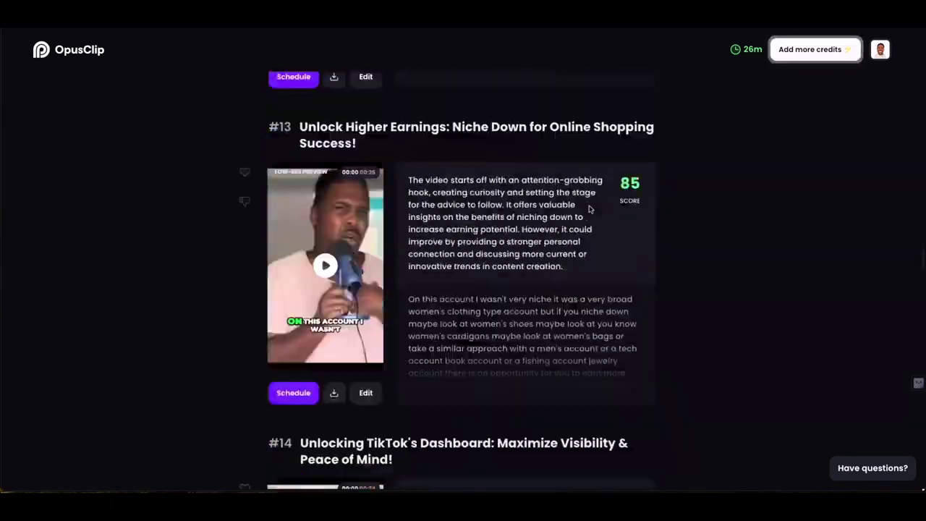
scroll(589, 210, "up", 20)
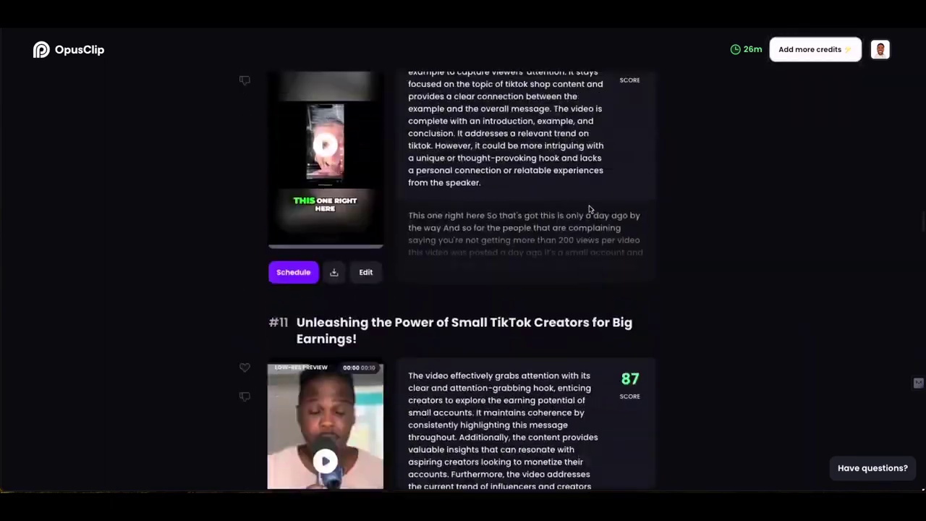
scroll(589, 210, "up", 15)
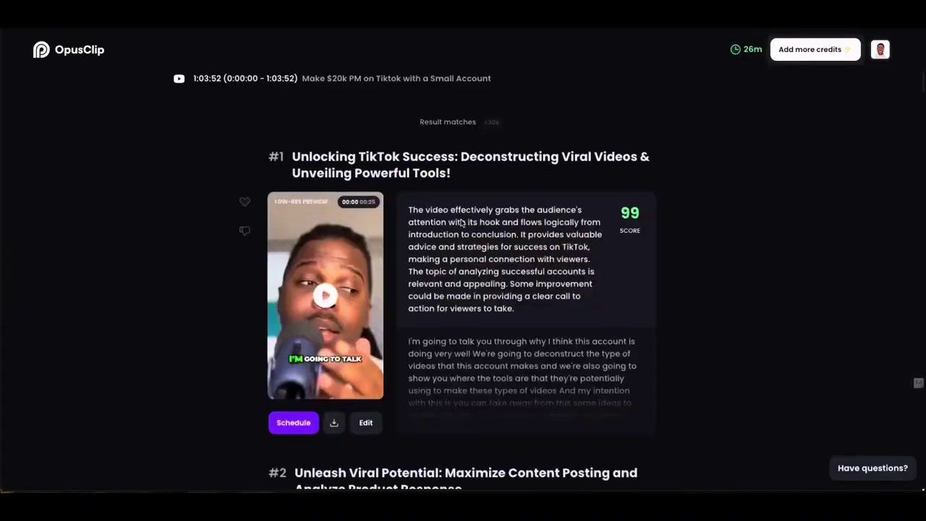
- Schedule clip #1, bringing up the auto-post plans at $19 monthly or $9.5 yearly
scroll(463, 222, "down", 2)
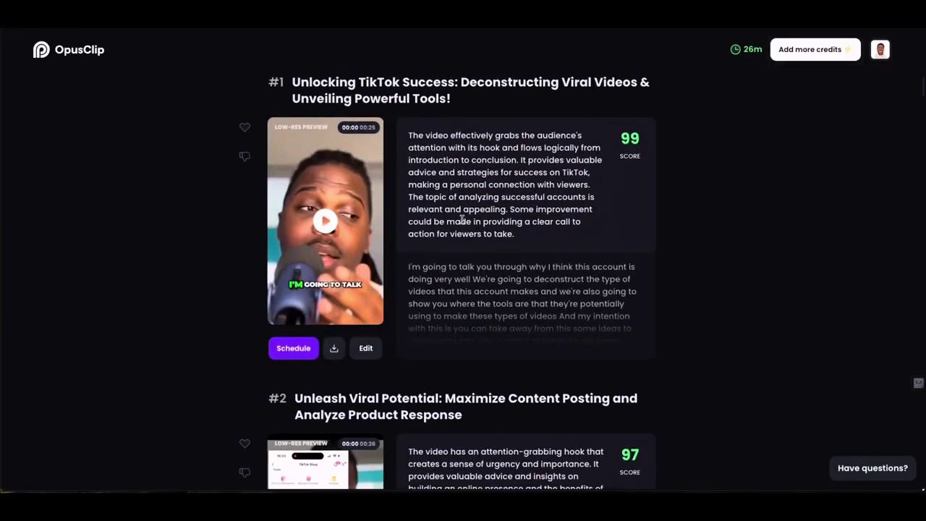
left_click_drag(293, 85, 482, 106)
left_click(470, 110)
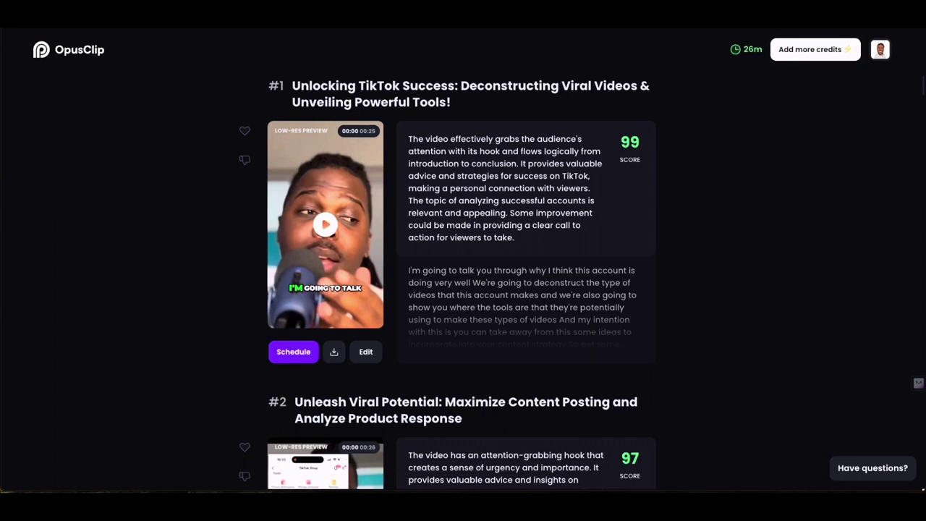
left_click(296, 357)
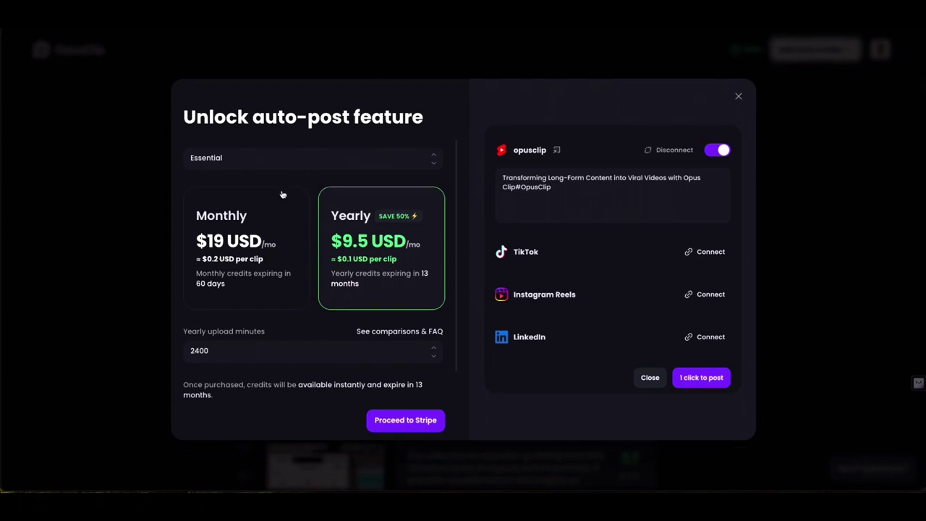
- Look at the Free option in the plan dropdown, then close the auto-post upgrade dialog
left_click(322, 159)
left_click(242, 206)
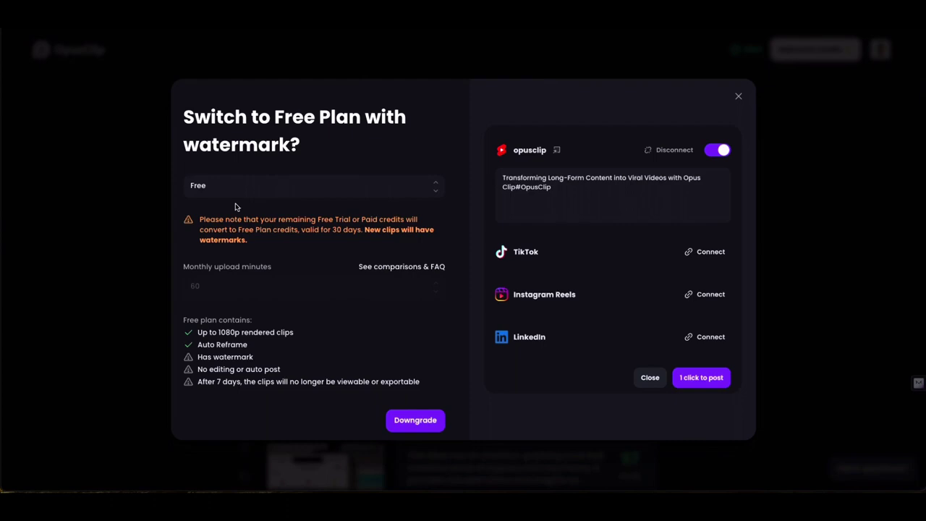
left_click(277, 192)
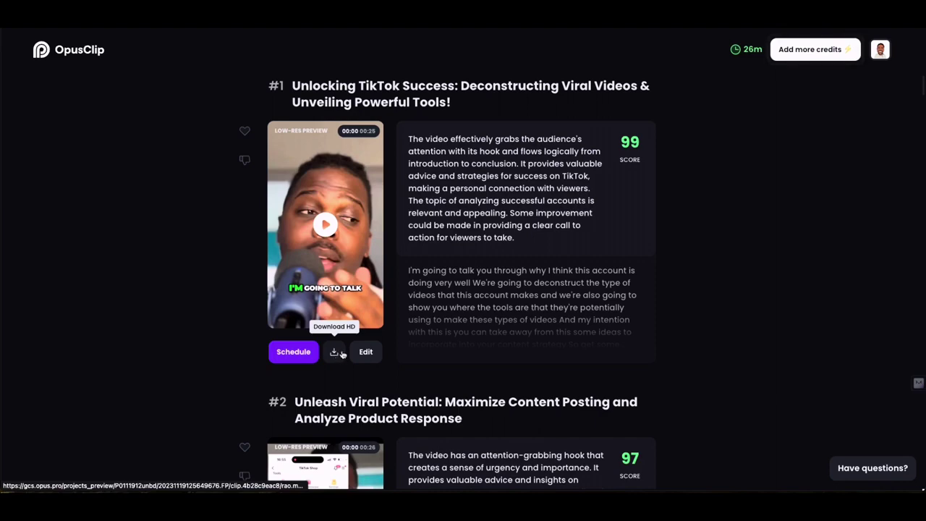
- Play clip #1's preview, pause it at 00:12, and open the clip in the editor
scroll(395, 385, "down", 2)
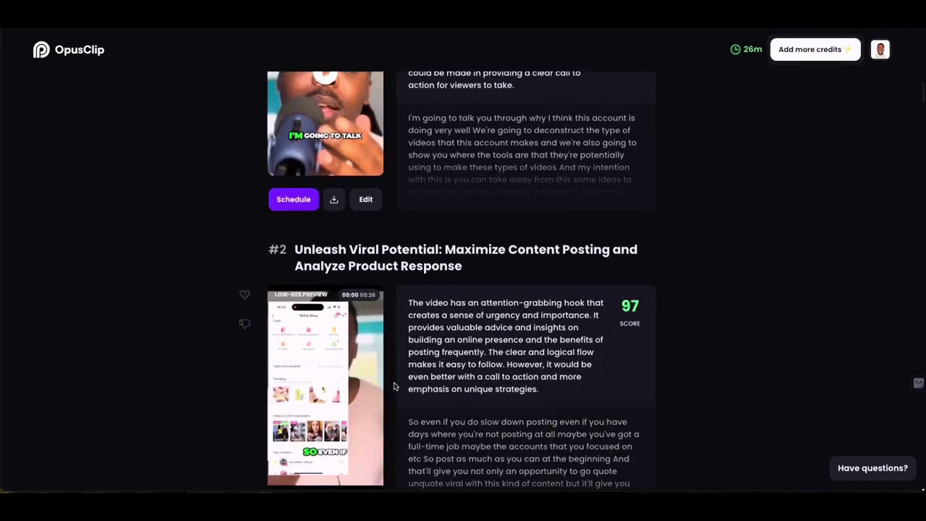
scroll(395, 385, "up", 2)
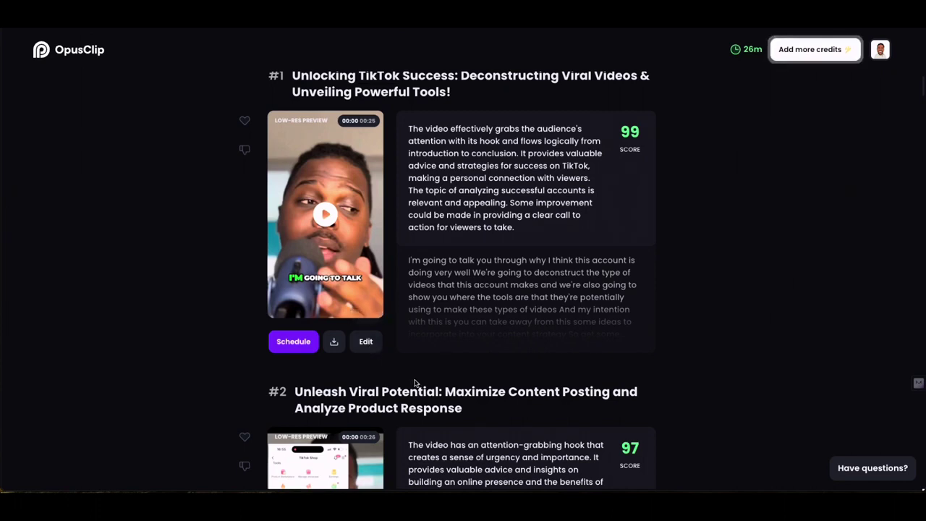
scroll(416, 383, "down", 1)
scroll(416, 384, "up", 2)
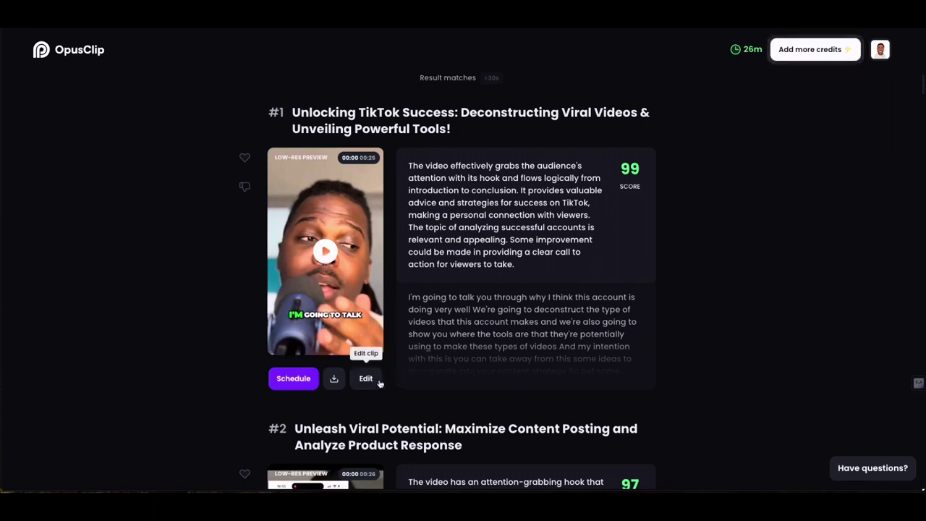
left_click(326, 255)
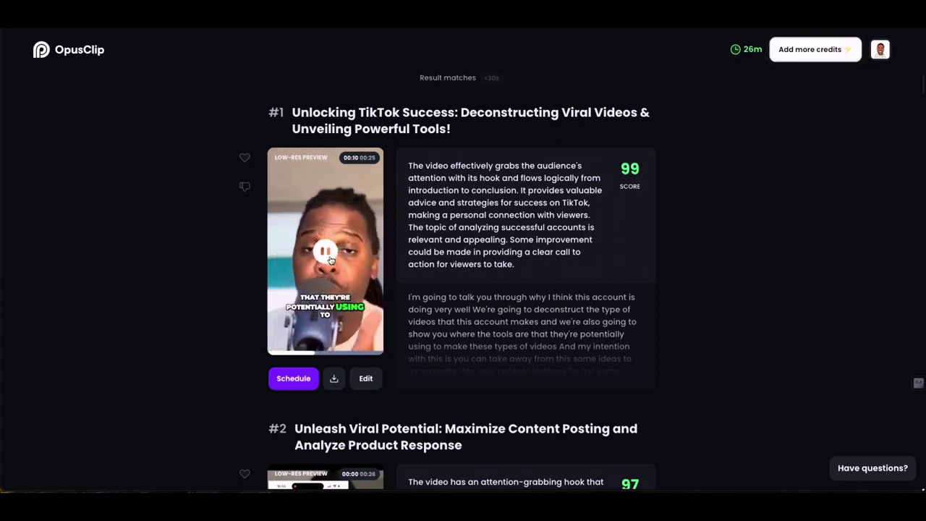
left_click(329, 259)
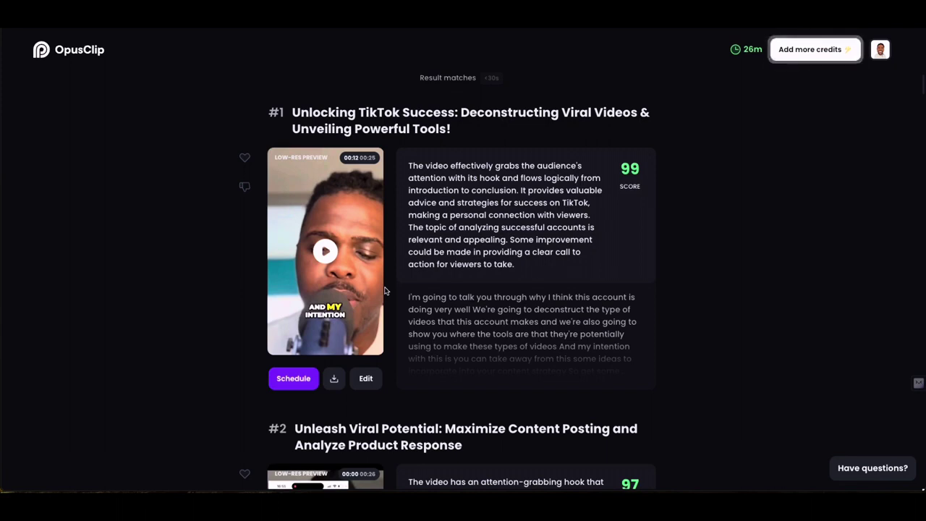
mouse_move(369, 353)
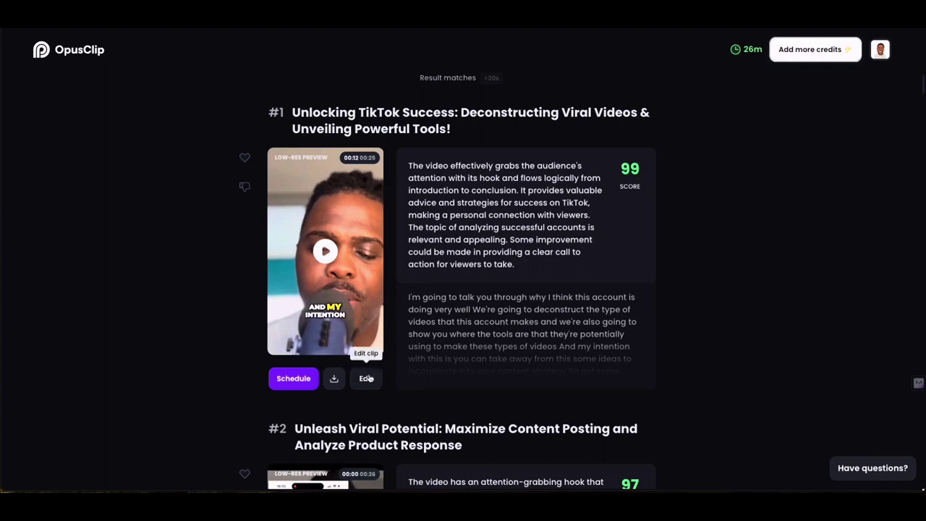
left_click(369, 382)
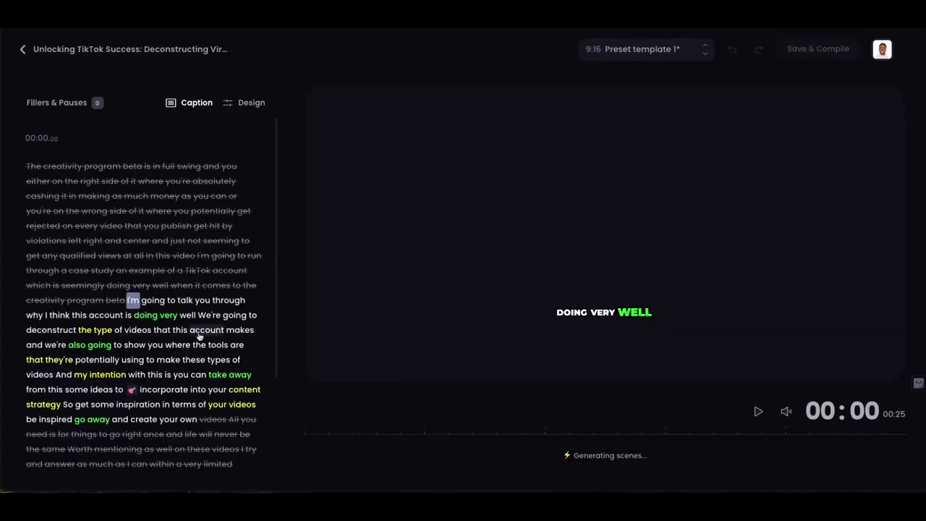
- Let clip #1's 25-second editor load, then show its Design settings
scroll(209, 335, "down", 2)
scroll(210, 335, "down", 1)
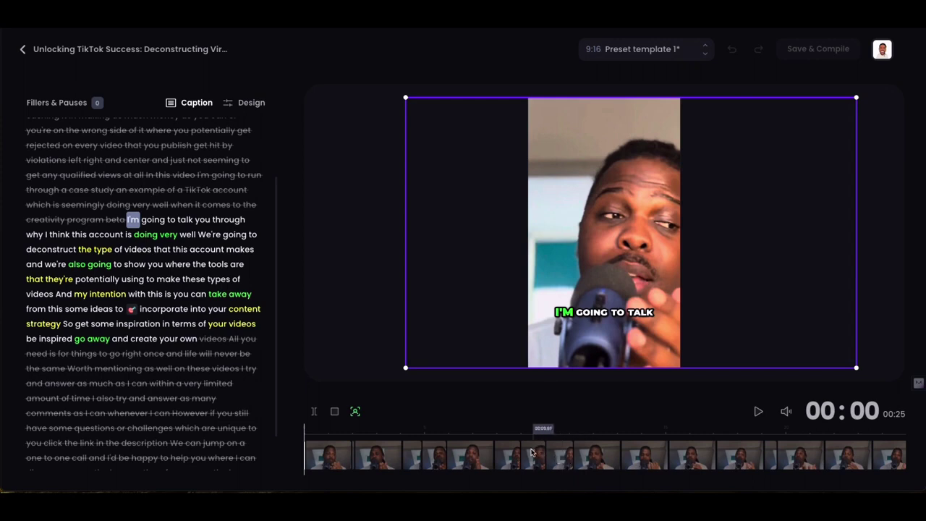
left_click(250, 106)
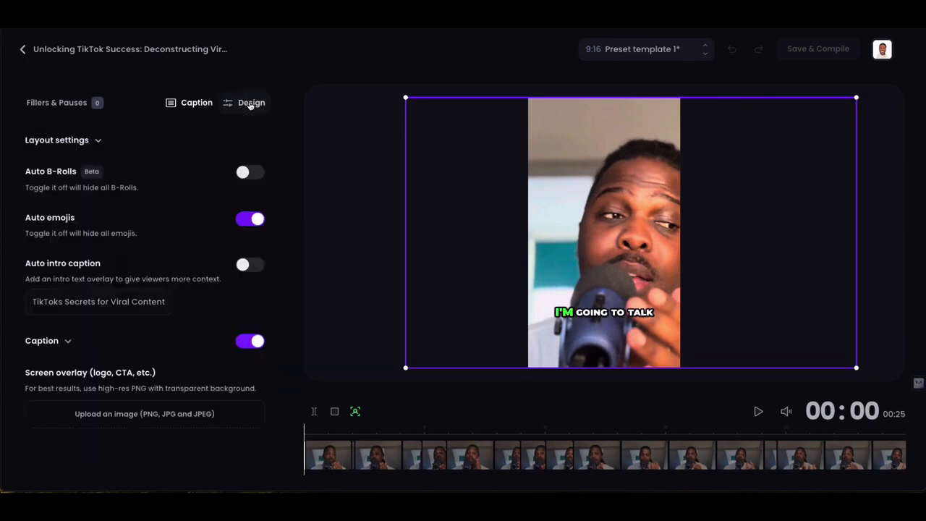
left_click(114, 141)
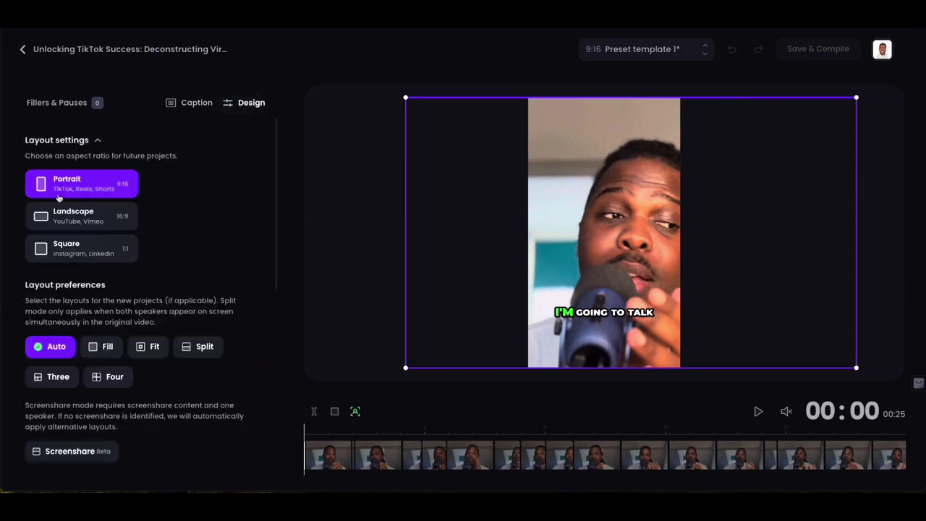
left_click(98, 141)
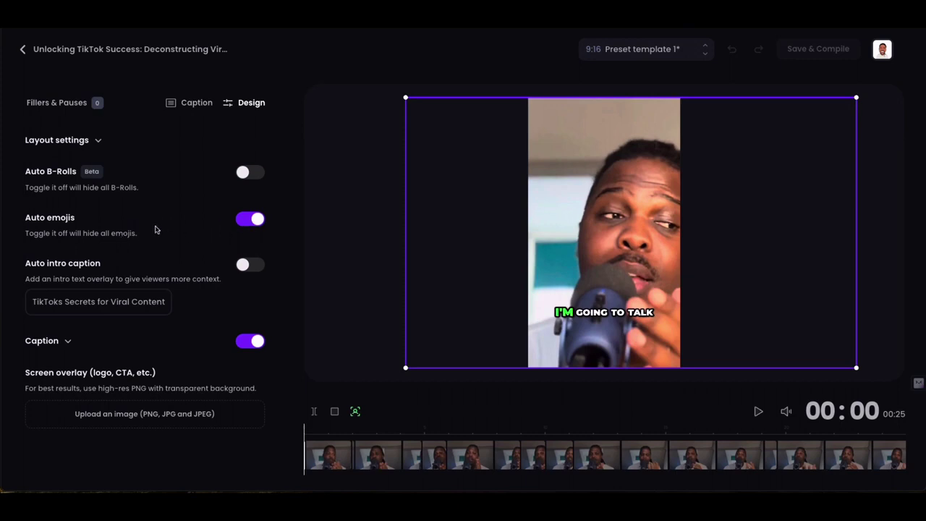
- Enable the auto intro caption 'TikToks Secrets for Viral Content' on clip #1 and expand the Caption settings
left_click(256, 270)
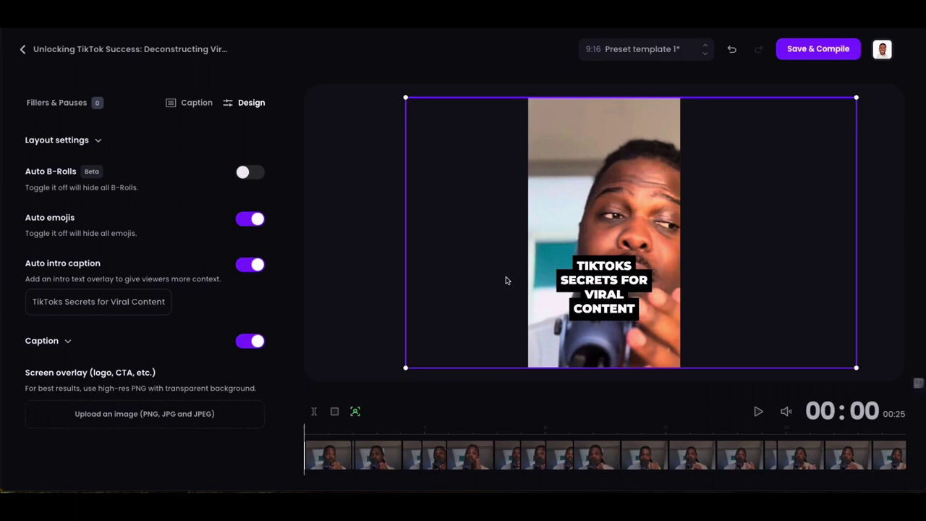
left_click(605, 308)
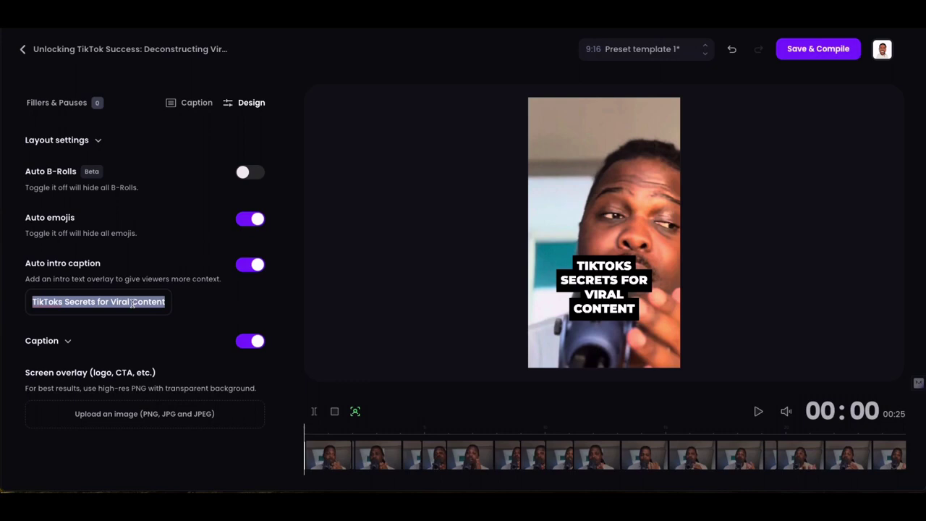
left_click(67, 341)
- Try the One Line caption style, then return to three lines per page
scroll(174, 357, "down", 1)
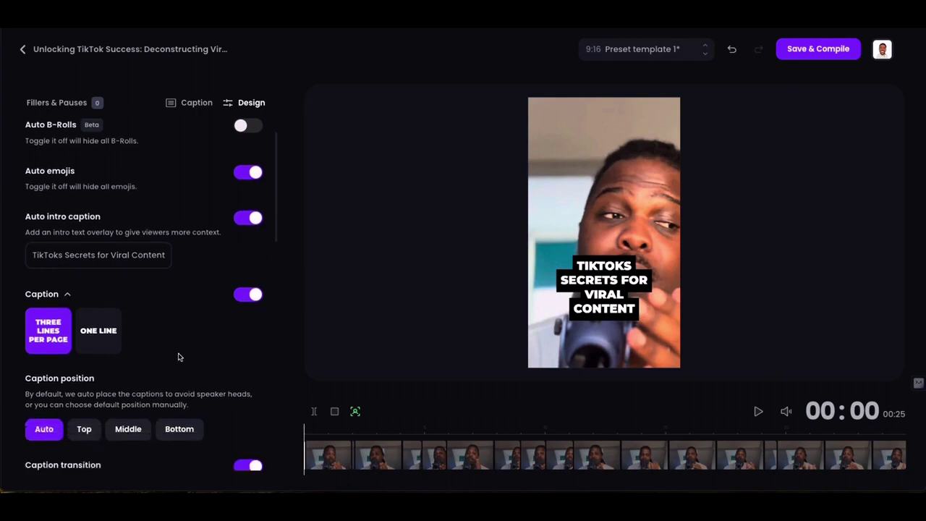
left_click(99, 335)
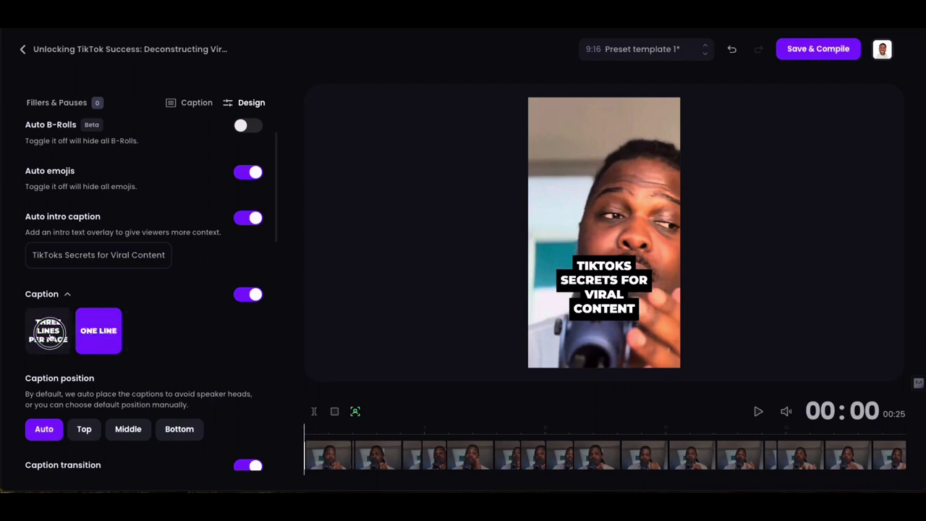
left_click(48, 332)
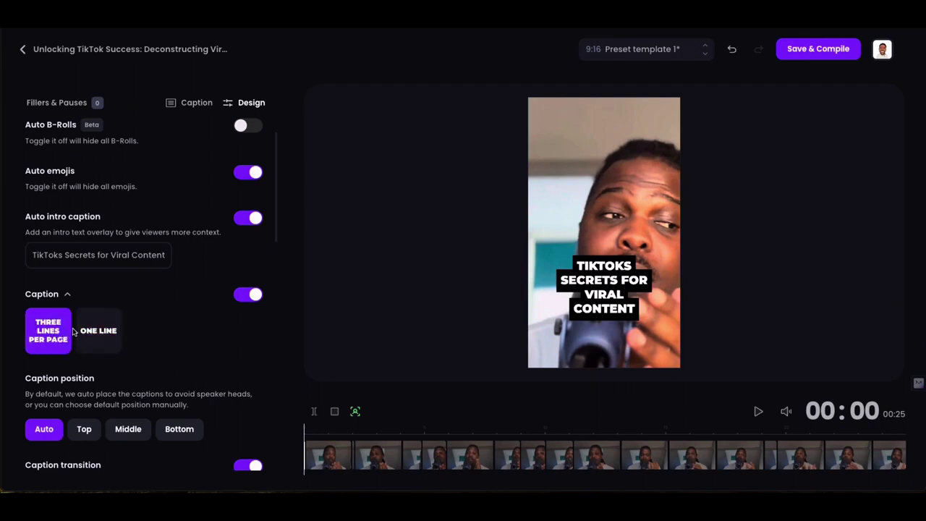
- Set the caption position to Middle instead of Auto and review the font settings
scroll(159, 332, "down", 2)
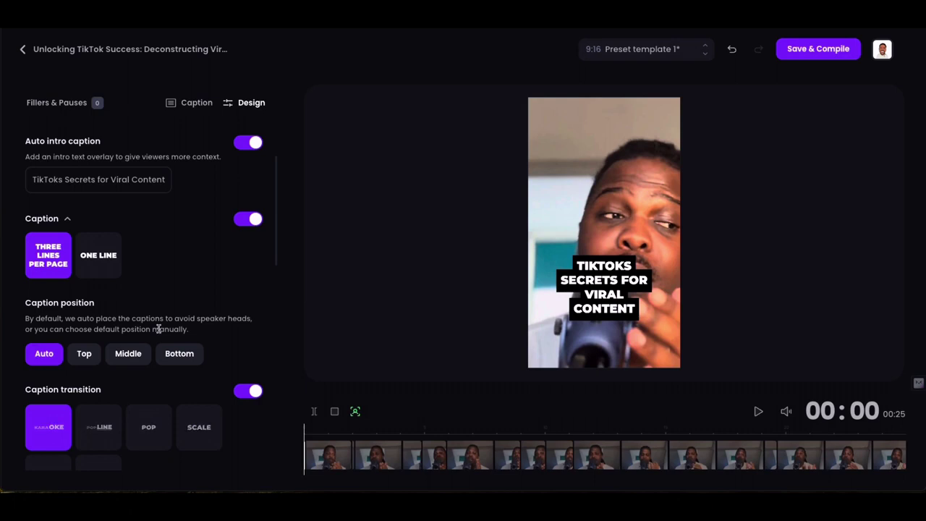
scroll(120, 327, "down", 1)
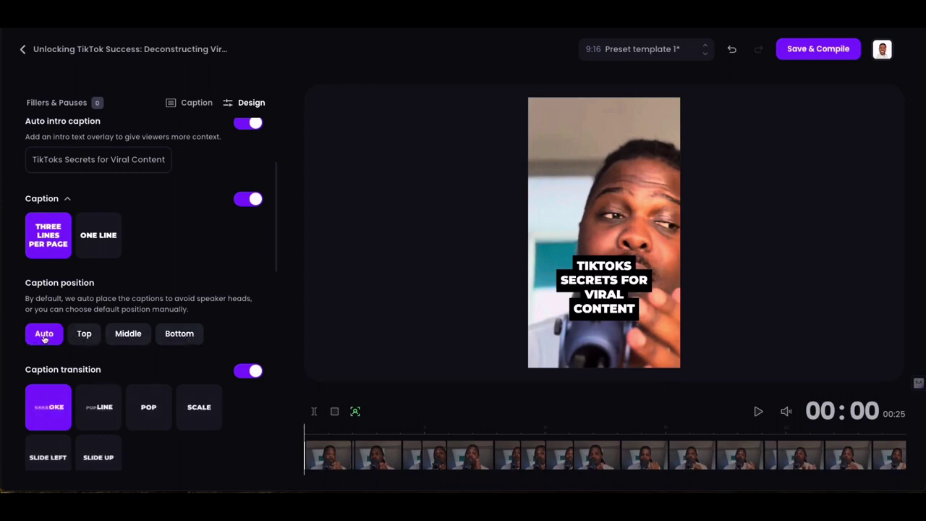
left_click(128, 335)
scroll(170, 308, "down", 1)
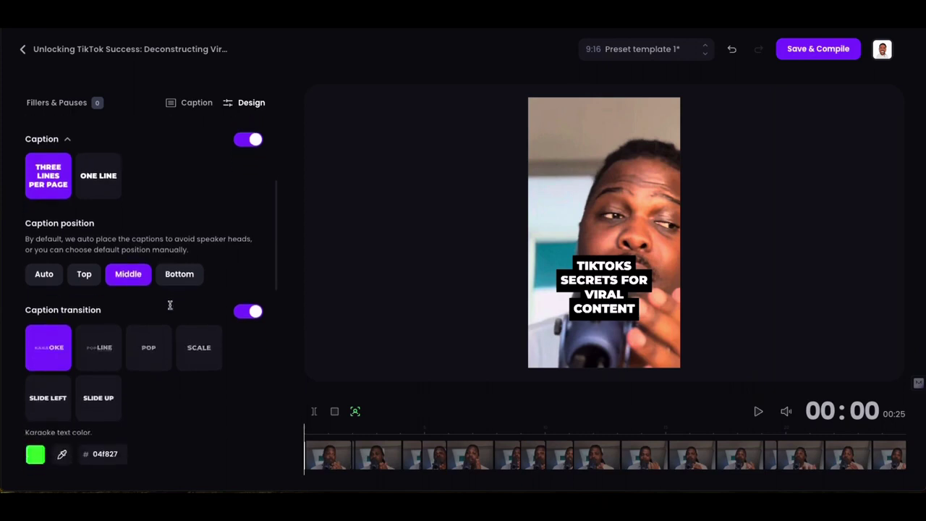
scroll(170, 307, "up", 1)
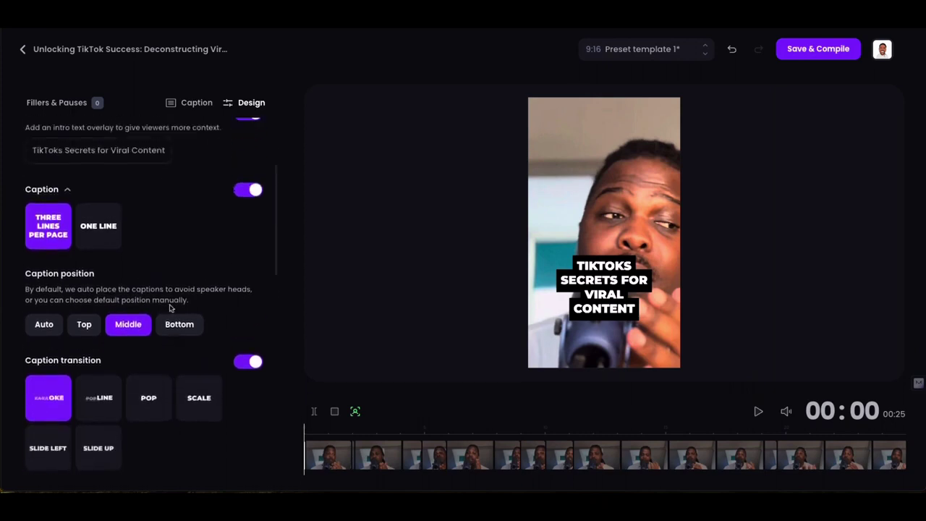
scroll(170, 300, "down", 1)
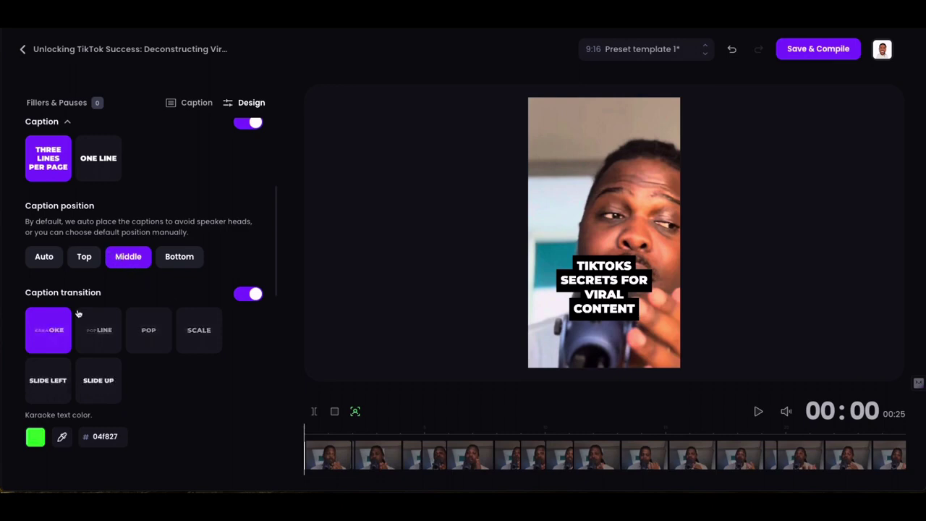
scroll(115, 315, "down", 3)
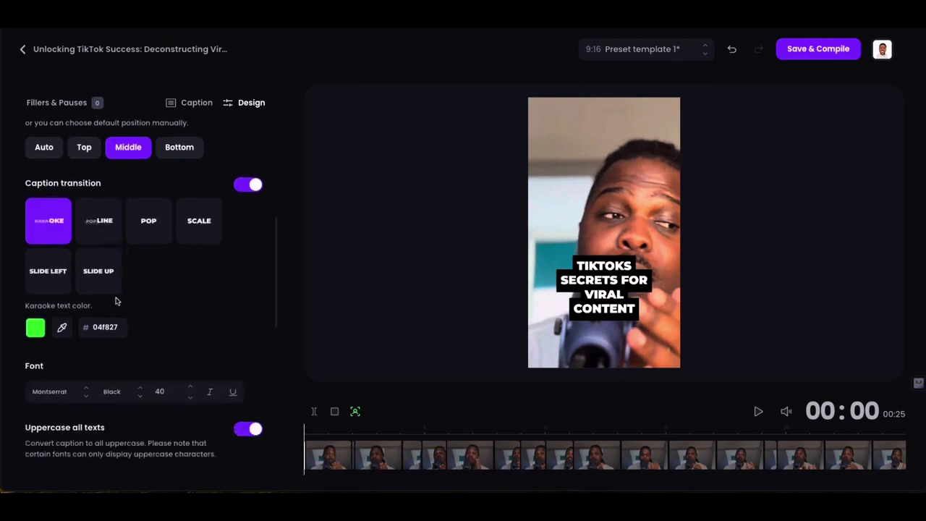
scroll(116, 301, "down", 4)
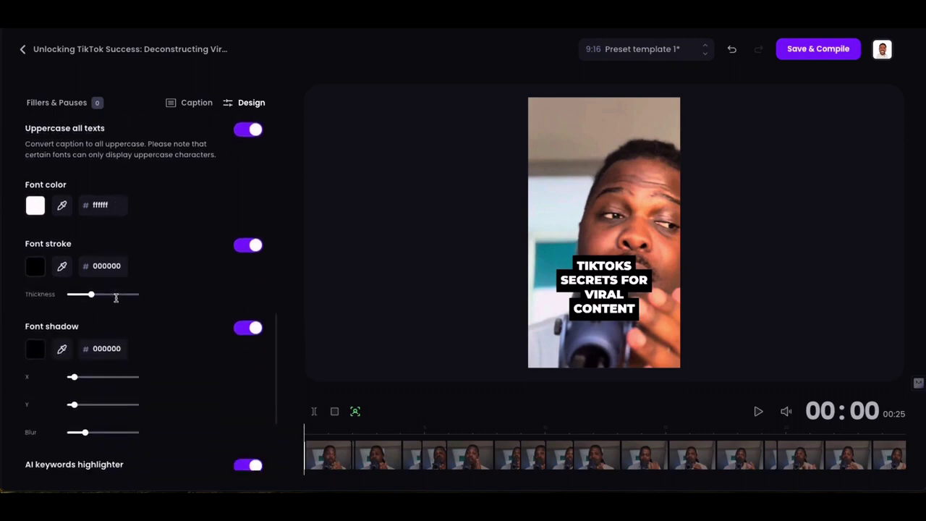
scroll(115, 301, "down", 1)
scroll(116, 301, "up", 10)
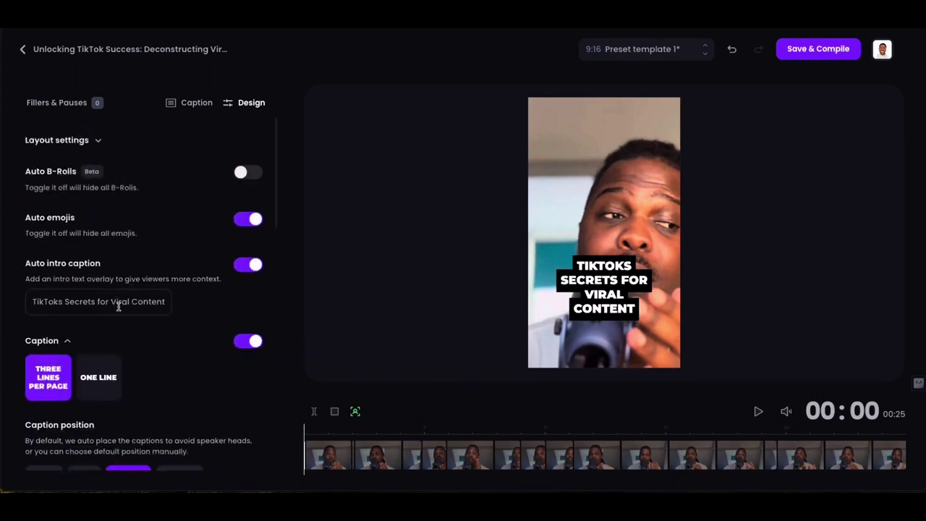
- Save clip #1's intro caption and Middle caption edits with Save & Compile
left_click(824, 49)
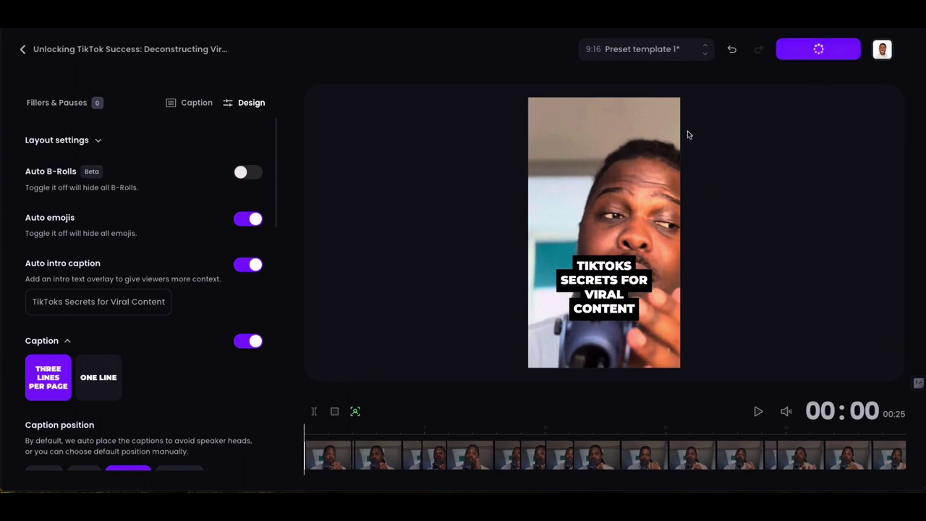